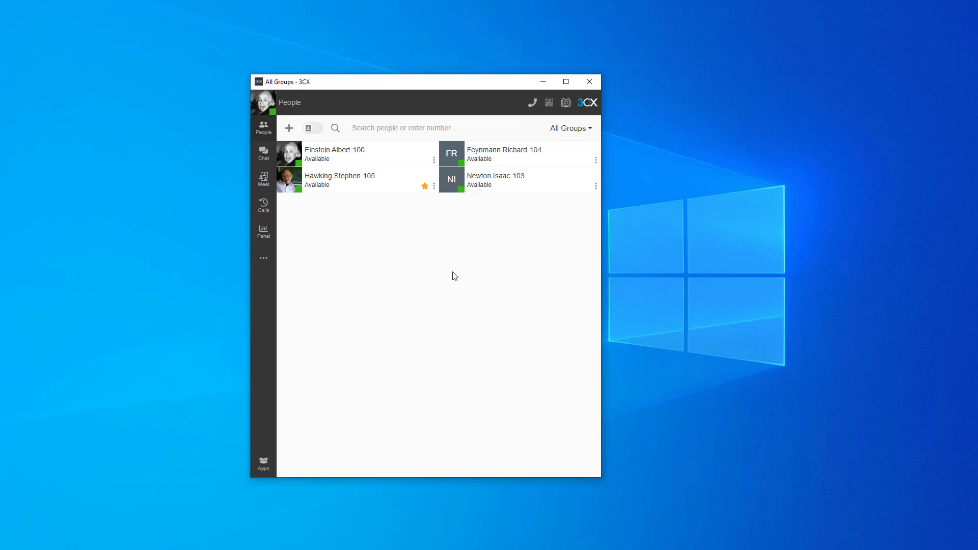
Step: Open the Status section of the settings and view the list of statuses that can be configured
left_click(263, 258)
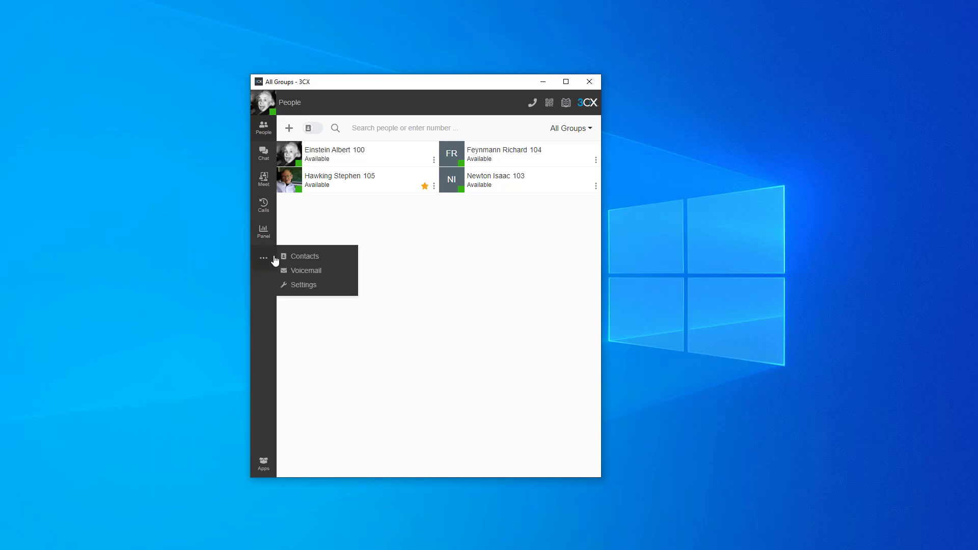
left_click(309, 284)
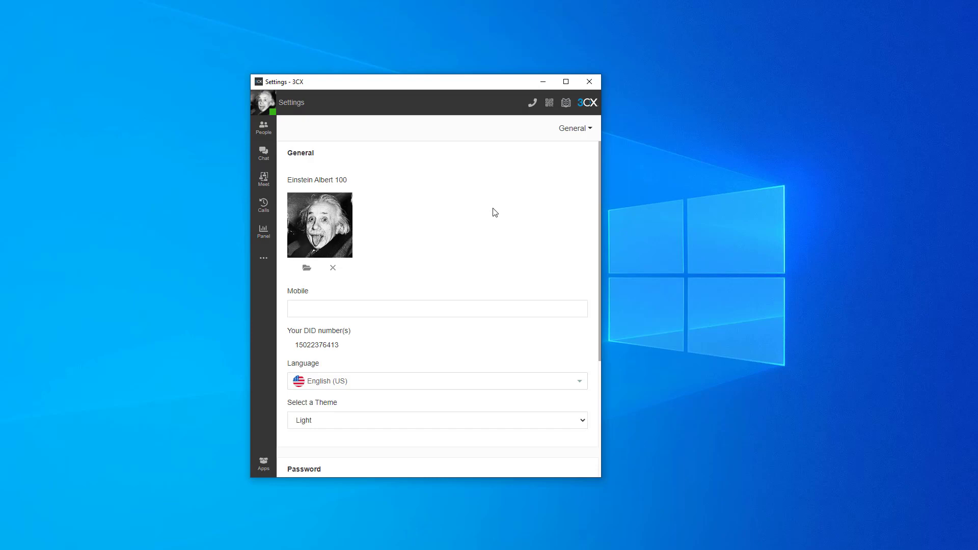
left_click(576, 129)
left_click(548, 206)
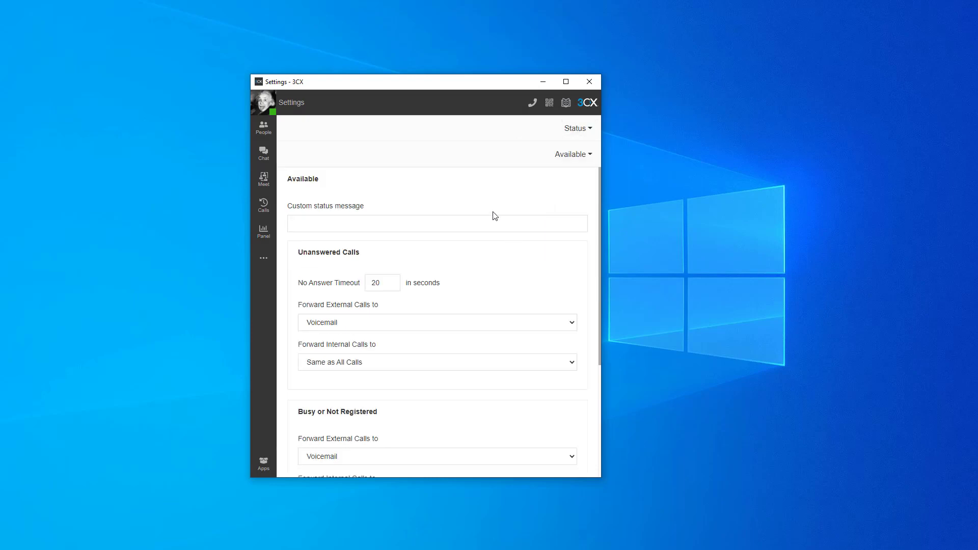
left_click(582, 155)
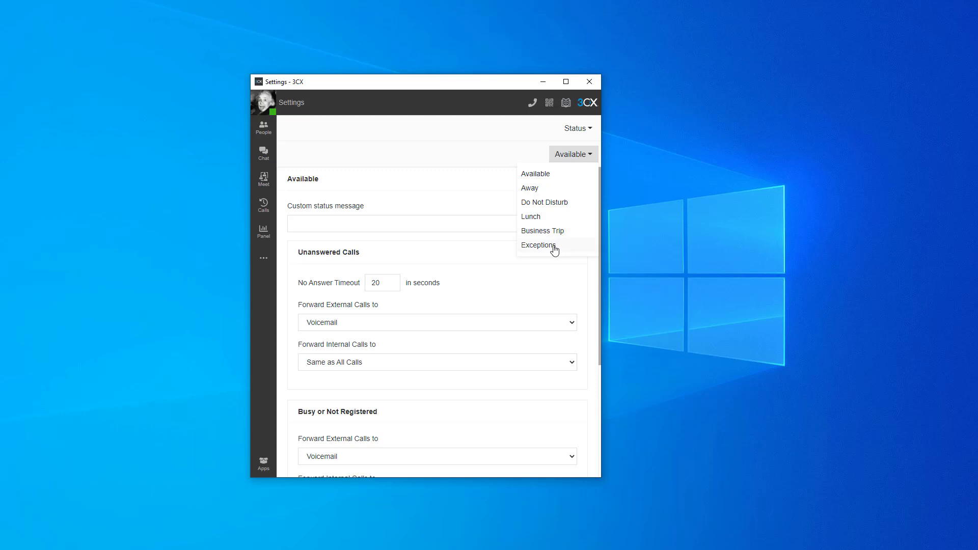
left_click(436, 202)
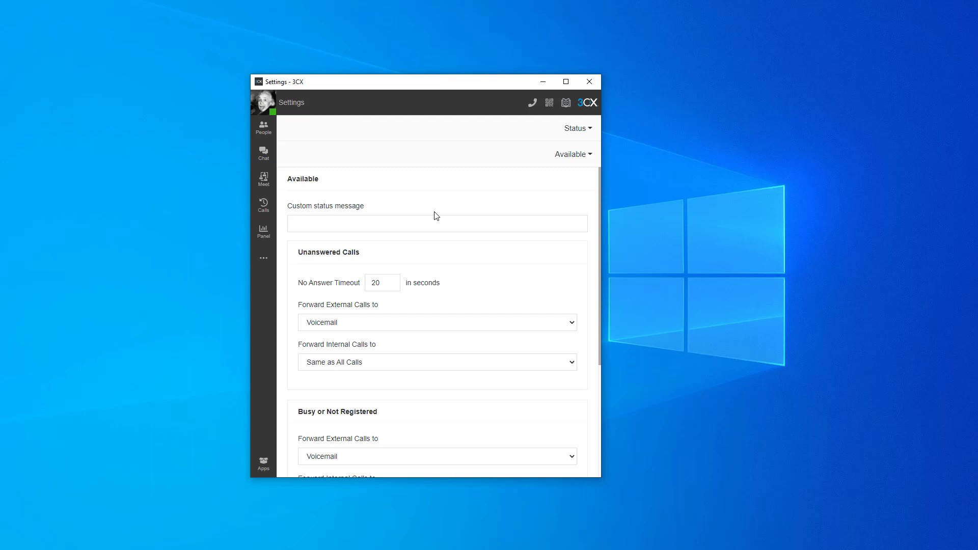
Step: Set the custom status message of the Available status to "Working from home" and return to the People list
left_click(416, 224)
type("Wiorking")
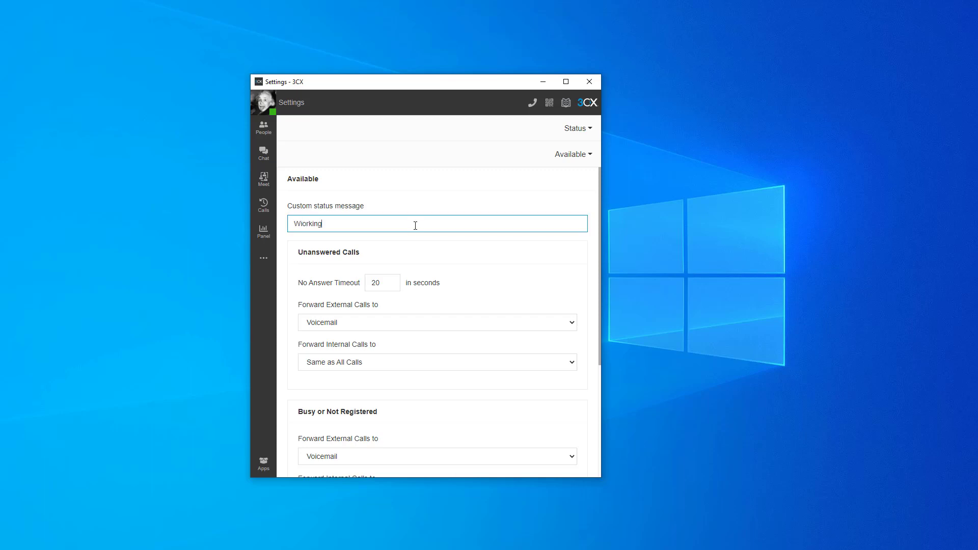
key("BackSpace")
key("BackSpace")
key("BackSpace")
key("BackSpace")
key("BackSpace")
key("BackSpace")
key("BackSpace")
type("orking form home")
key("BackSpace")
key("BackSpace")
key("BackSpace")
key("BackSpace")
key("BackSpace")
key("BackSpace")
key("BackSpace")
key("BackSpace")
key("BackSpace")
type("from home")
left_click(421, 209)
left_click(263, 128)
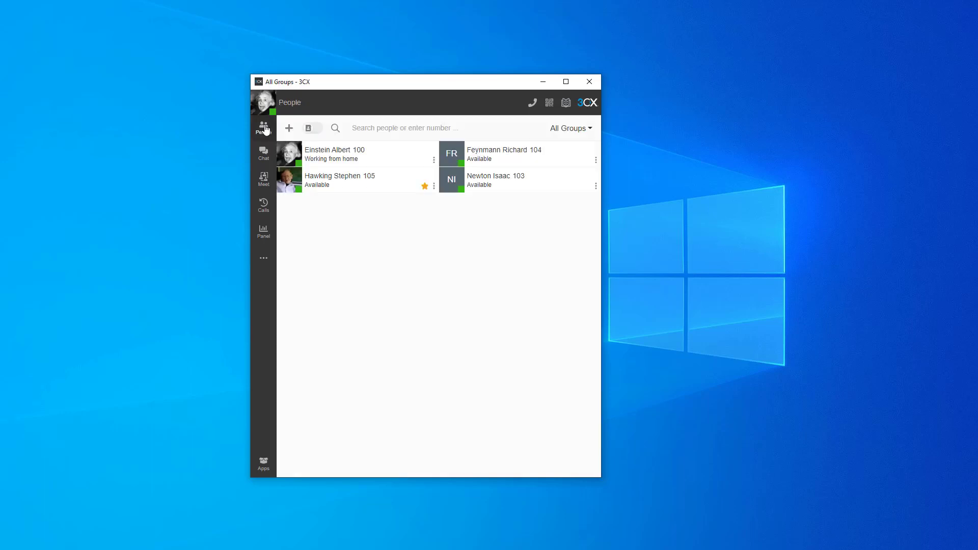
Step: Return to the Available status settings and examine the Unanswered Calls forwarding options for external and internal calls
left_click(263, 257)
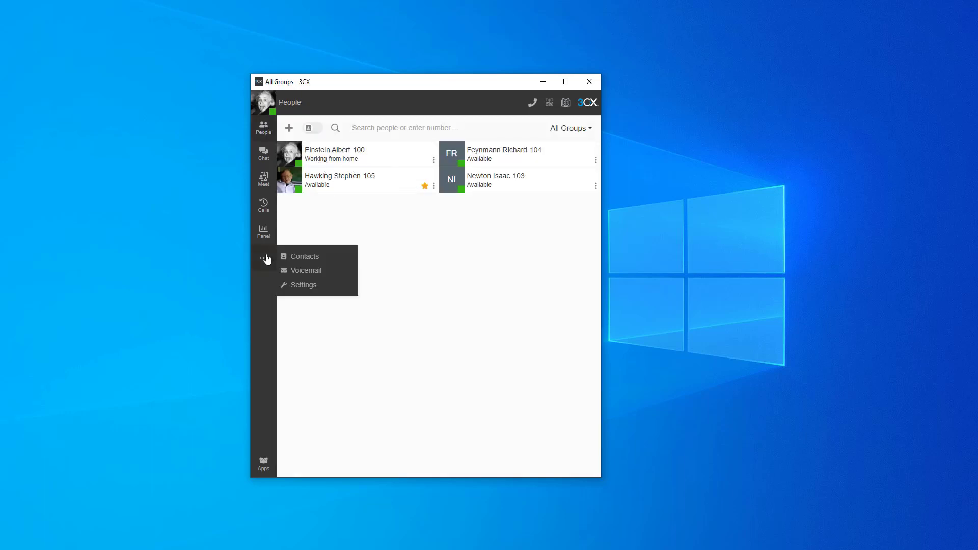
left_click(308, 286)
left_click(575, 130)
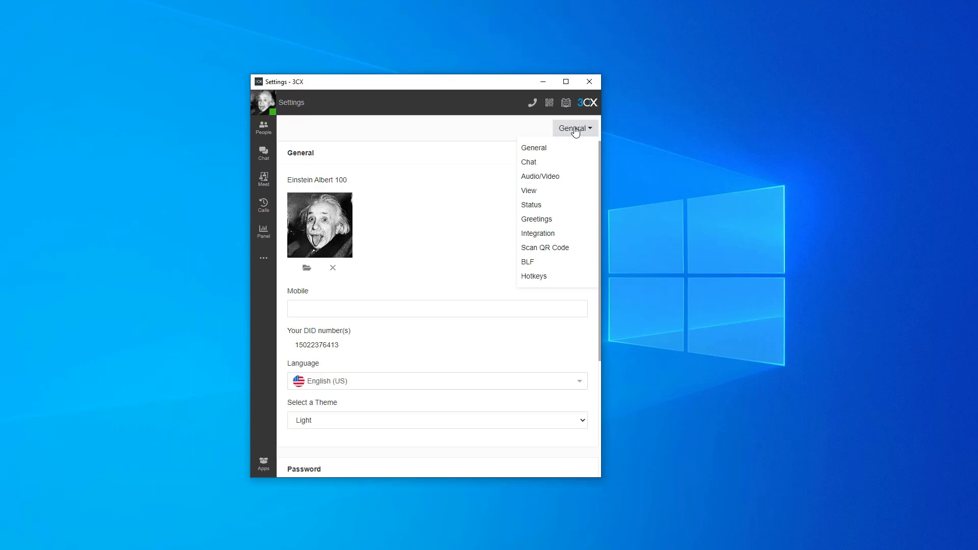
left_click(552, 209)
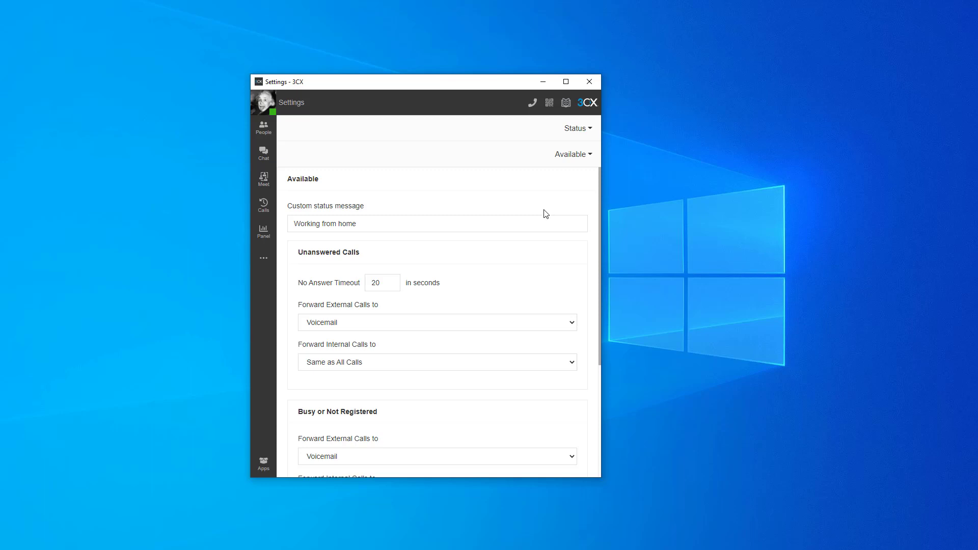
left_click_drag(298, 253, 371, 258)
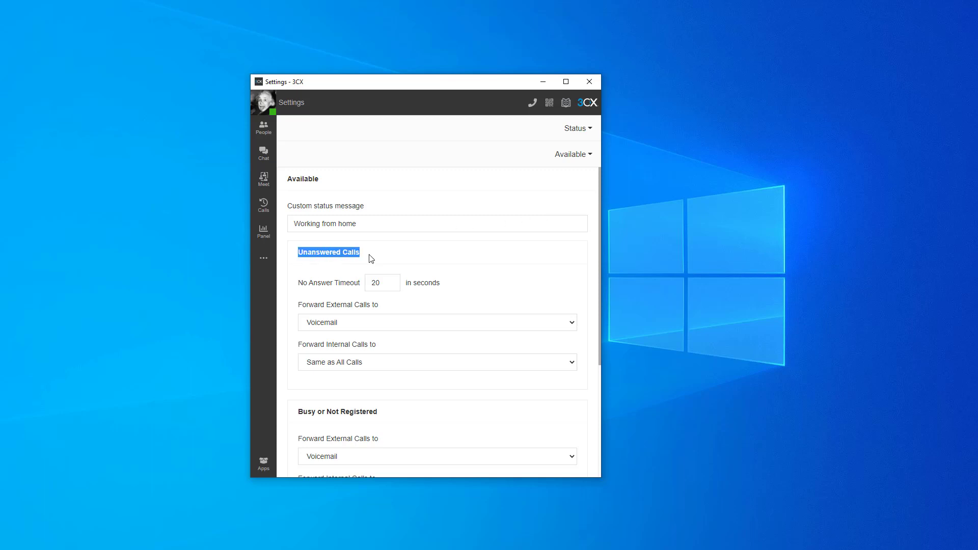
left_click(369, 257)
left_click_drag(309, 305, 393, 307)
left_click(388, 309)
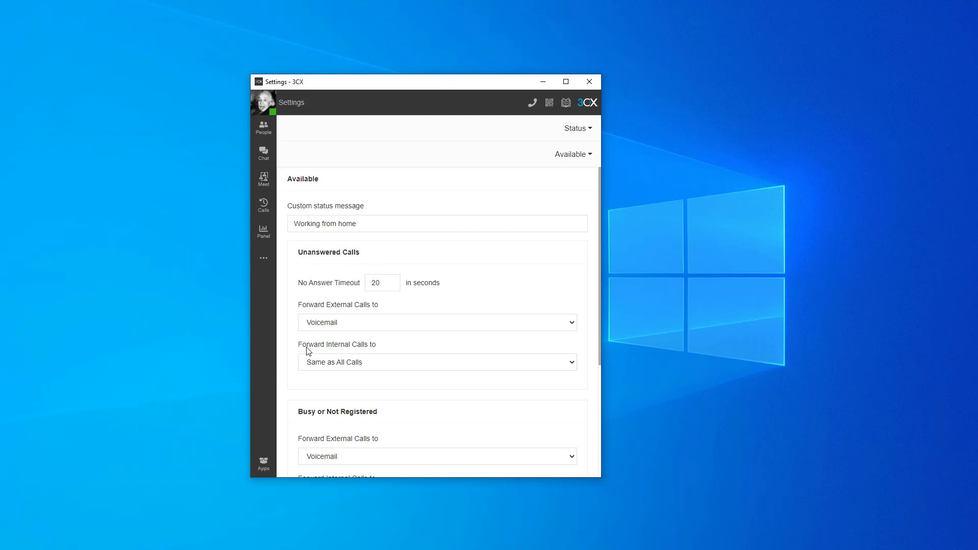
left_click_drag(307, 350, 381, 348)
left_click(381, 348)
Step: Forward unanswered external calls to Extension Number 100 with the Voicemail option
left_click(443, 324)
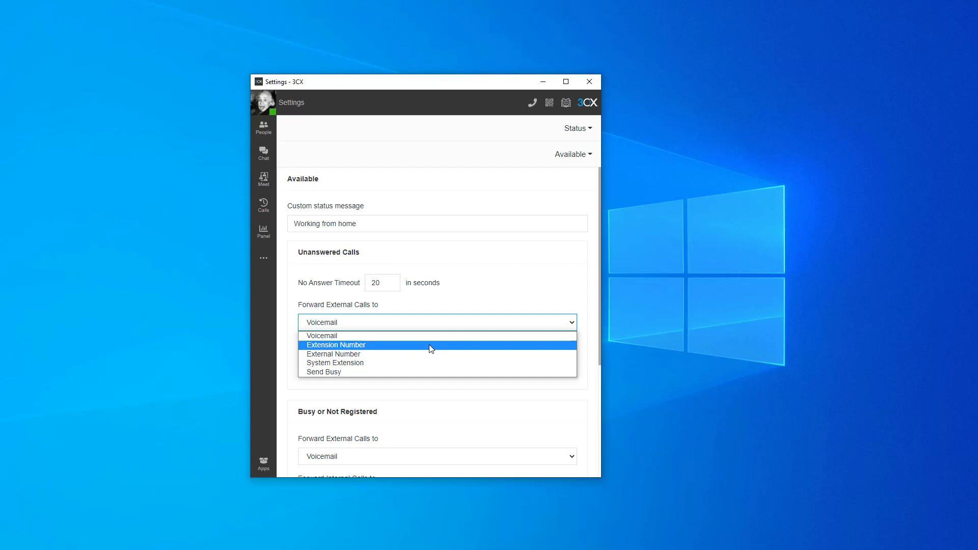
left_click(382, 345)
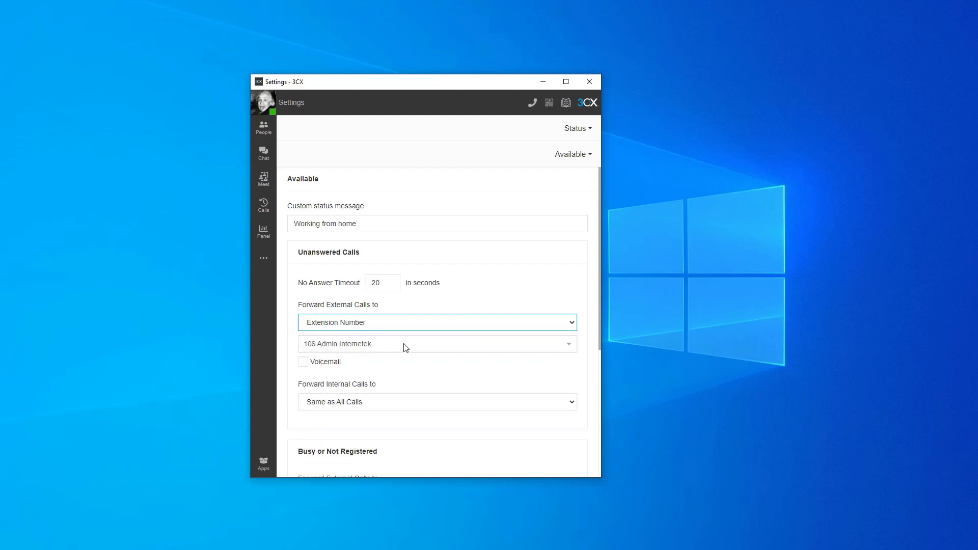
left_click(395, 351)
left_click(352, 396)
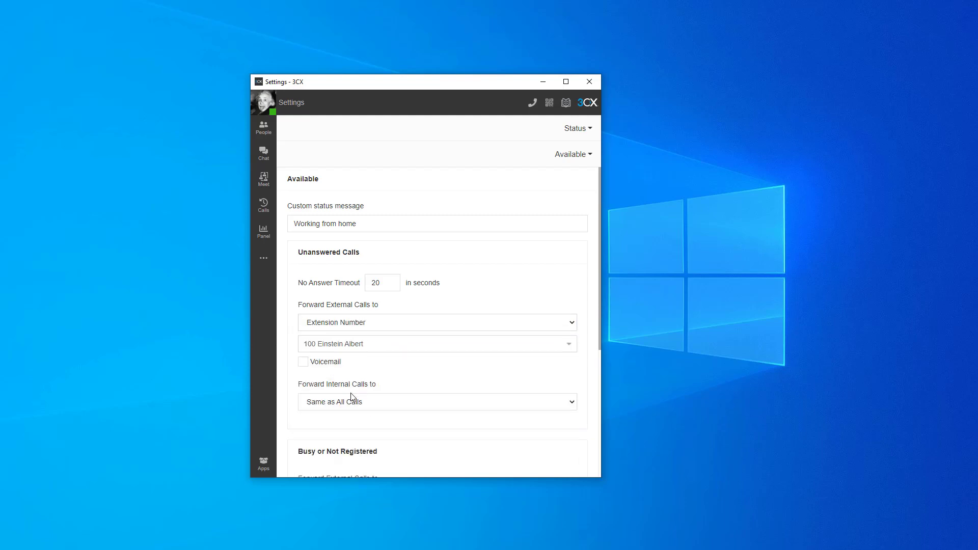
left_click(316, 367)
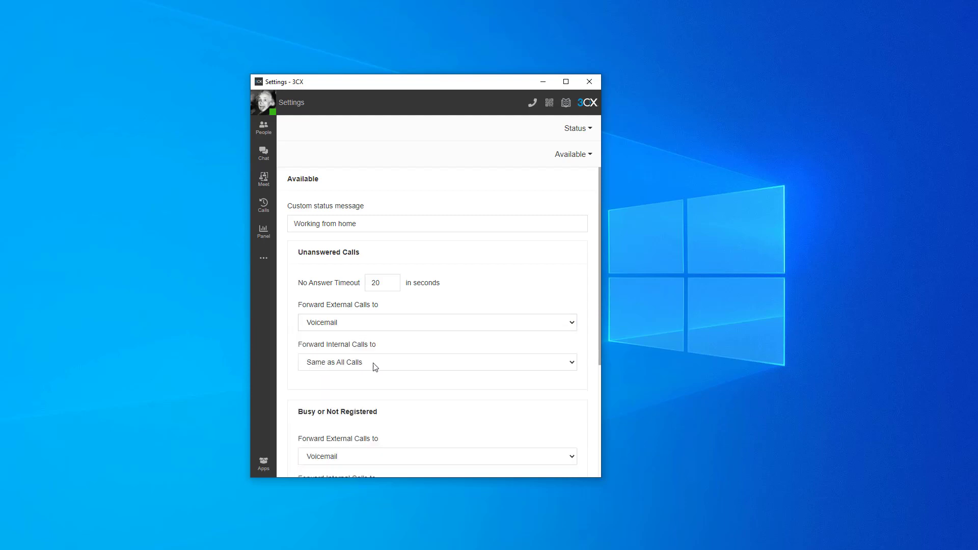
Step: Forward unanswered external calls to the voicemail of extension 105
left_click(377, 329)
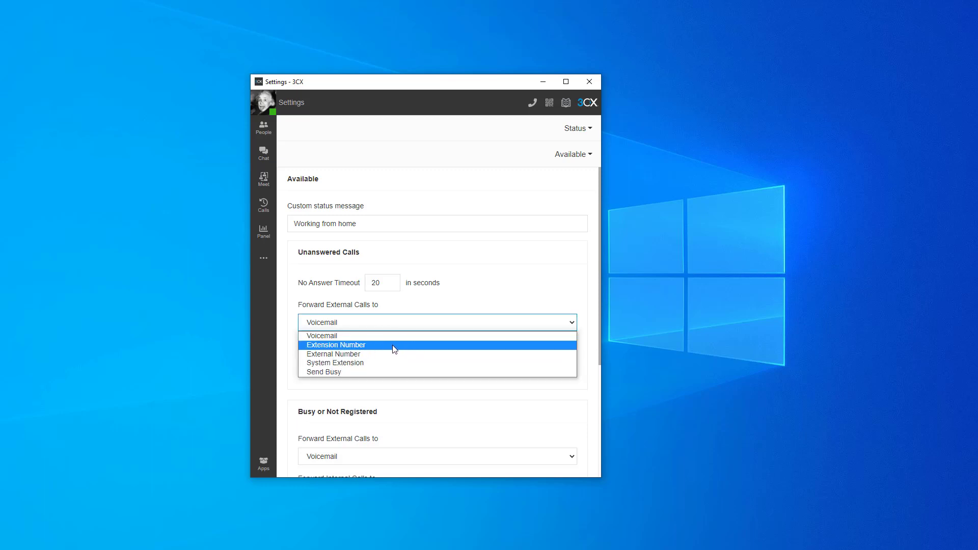
left_click(393, 345)
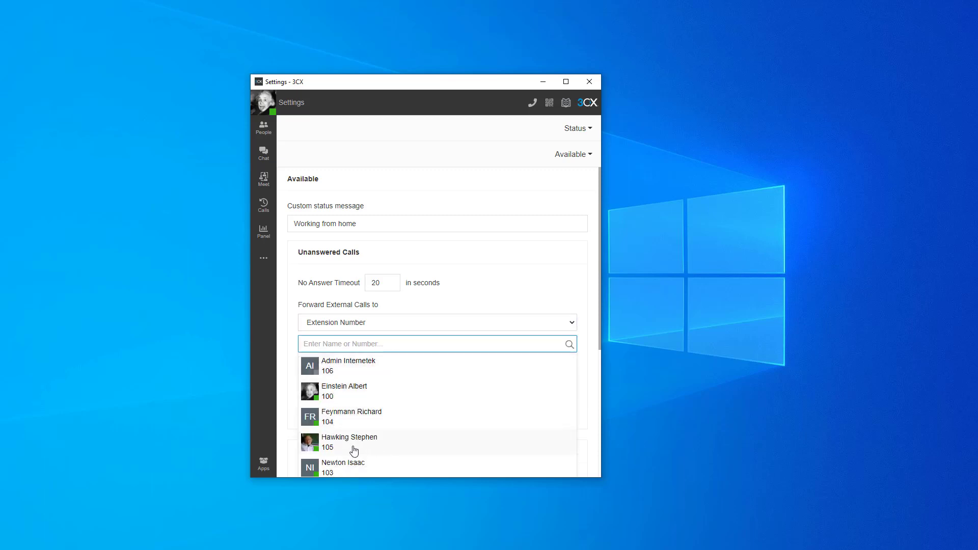
left_click(354, 442)
left_click(308, 364)
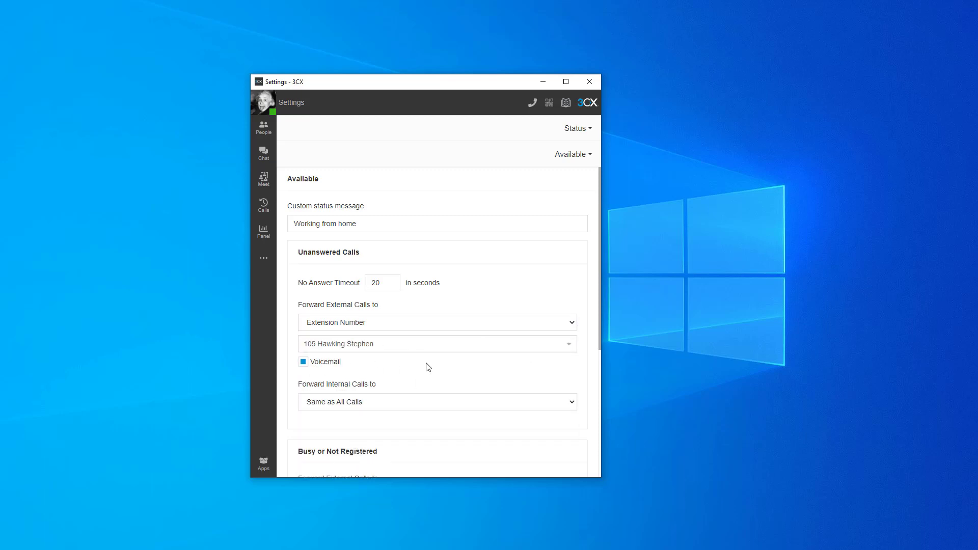
left_click_drag(318, 283, 350, 283)
left_click(350, 282)
Step: Forward unanswered external calls to an external phone number, and try the System Extension destination instead
left_click(364, 324)
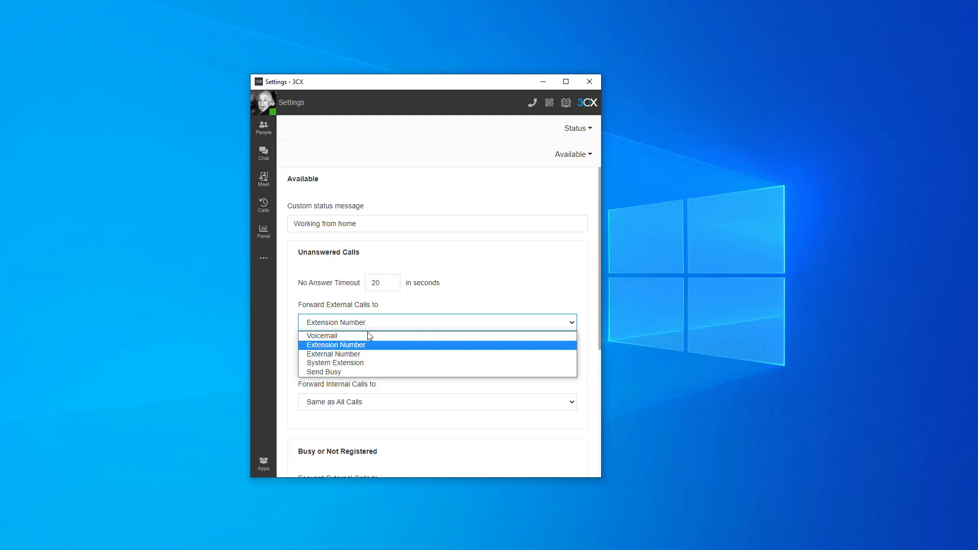
left_click(366, 355)
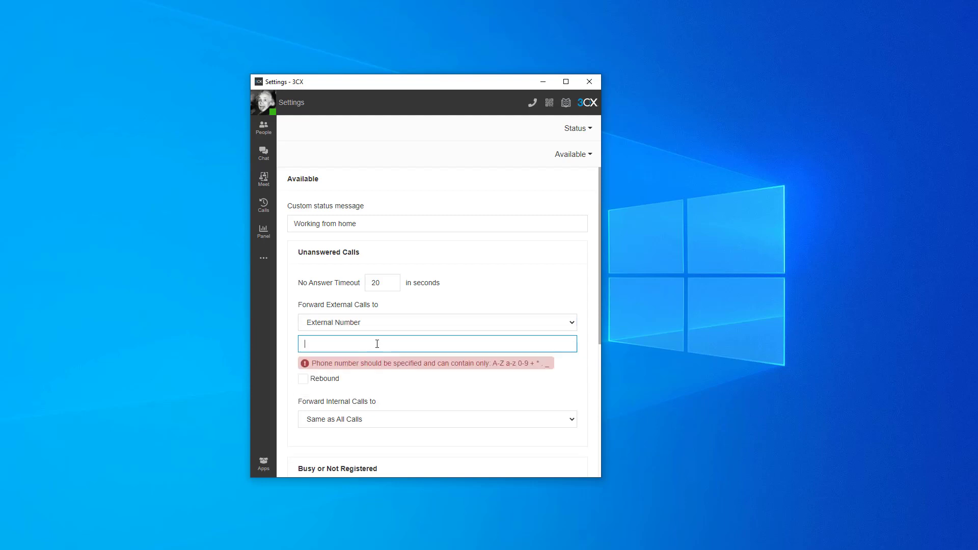
left_click(375, 326)
left_click(370, 363)
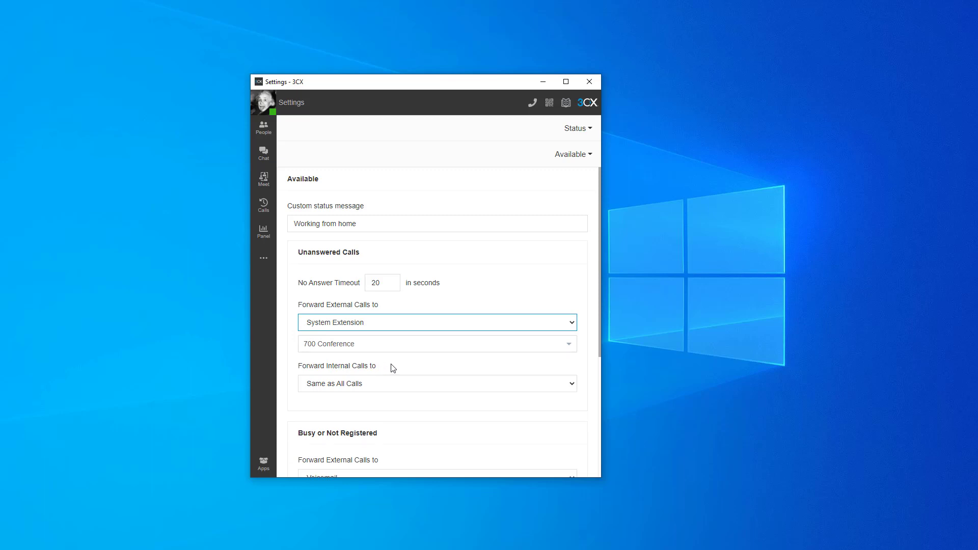
Step: Set forwarding of unanswered external calls to Send Busy and view the destination choices for internal calls
left_click(376, 326)
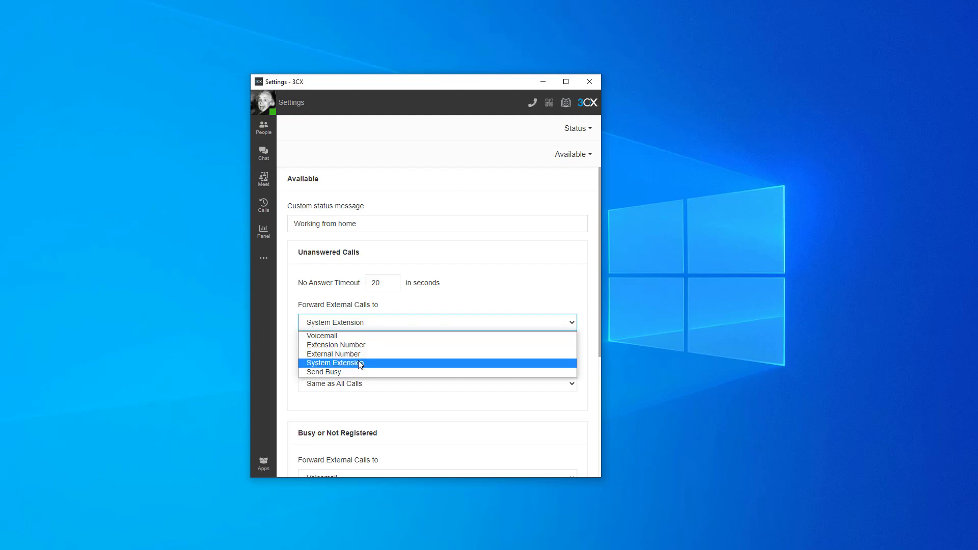
left_click(352, 372)
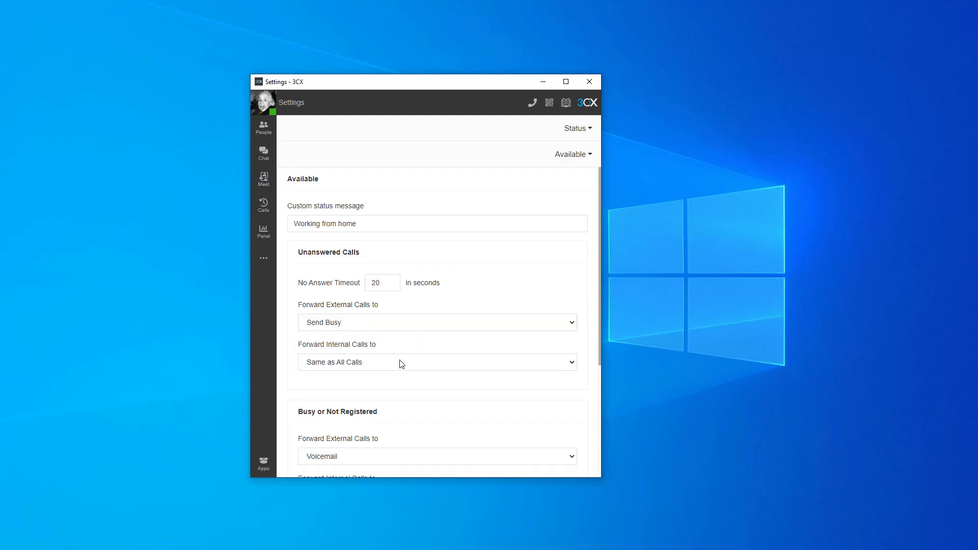
left_click(402, 362)
left_click(424, 346)
Step: Examine the Busy or Not Registered forwarding options, the general options and the No Answer Timeout of the Available status
scroll(495, 295, "down", 4)
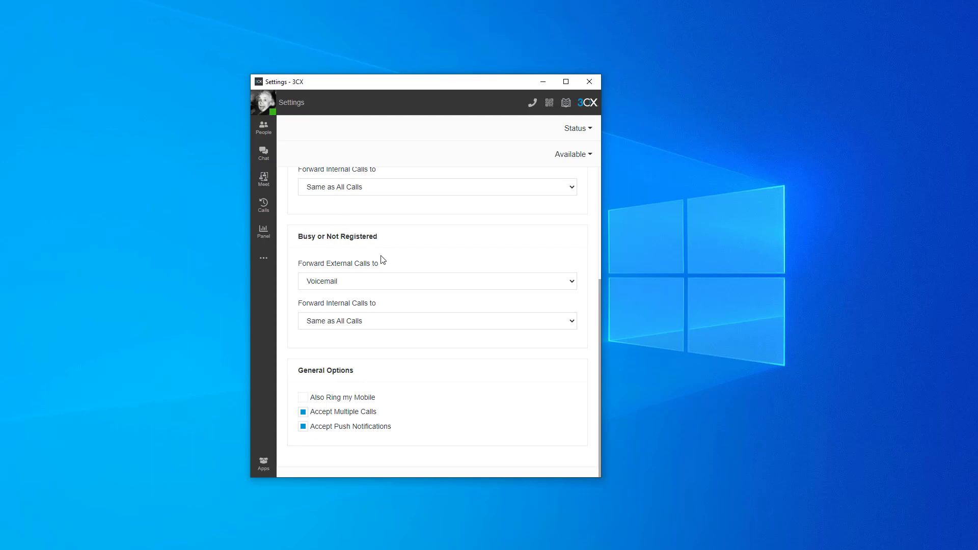
left_click(354, 285)
left_click(410, 247)
left_click_drag(329, 238, 386, 238)
left_click(408, 253)
double_click(325, 263)
double_click(330, 305)
left_click(434, 254)
scroll(336, 320, "up", 3)
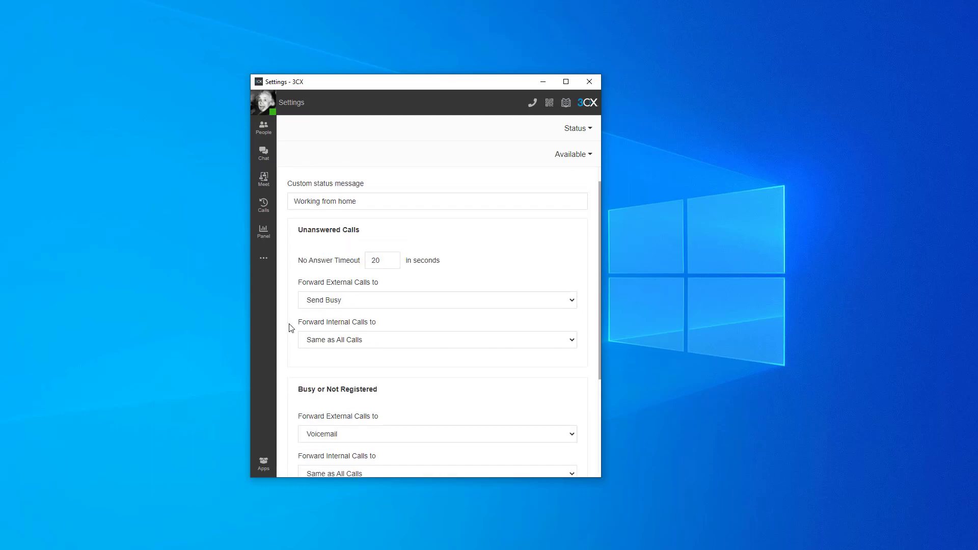
scroll(351, 301, "down", 3)
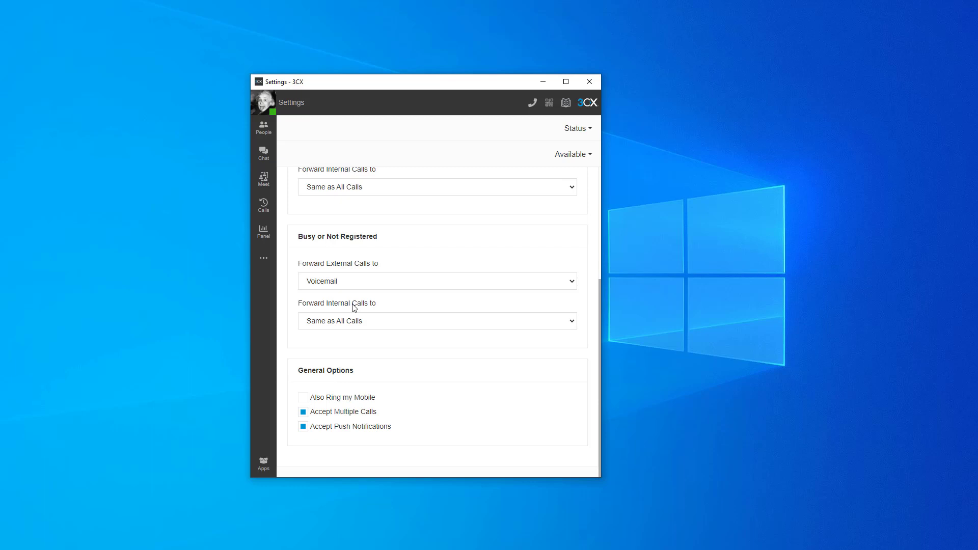
scroll(354, 308, "up", 4)
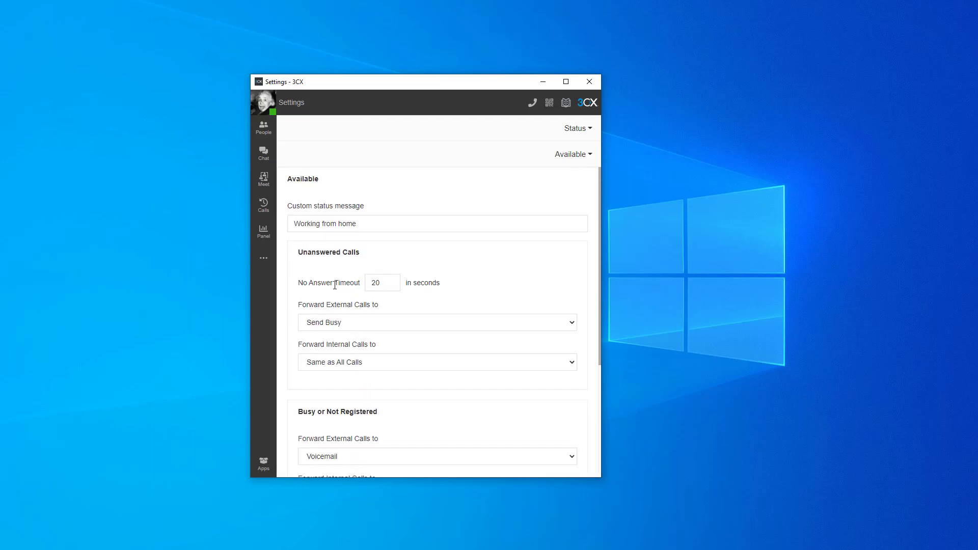
left_click_drag(303, 283, 359, 286)
left_click(357, 284)
Step: Set the custom status message of the Away status to "Away from my desk"
left_click(570, 155)
left_click(550, 192)
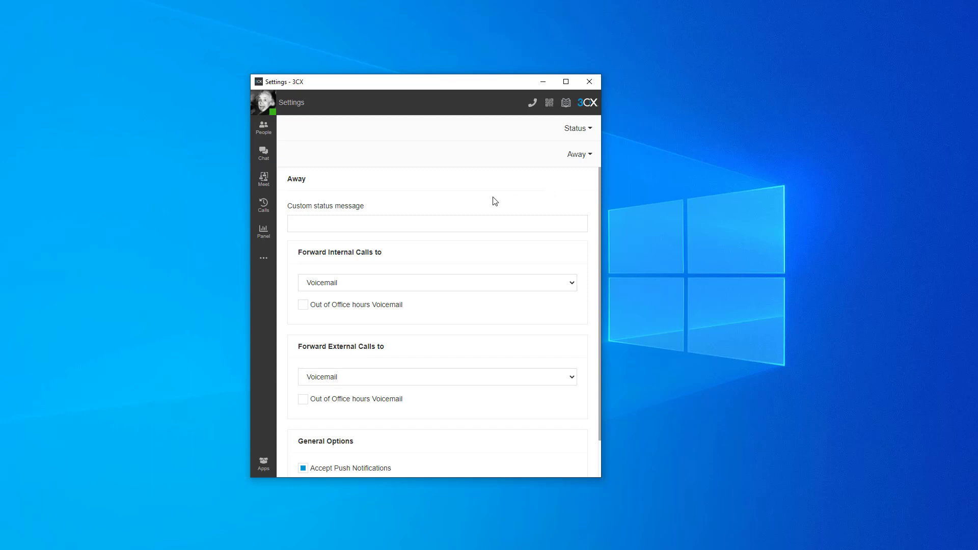
left_click(375, 223)
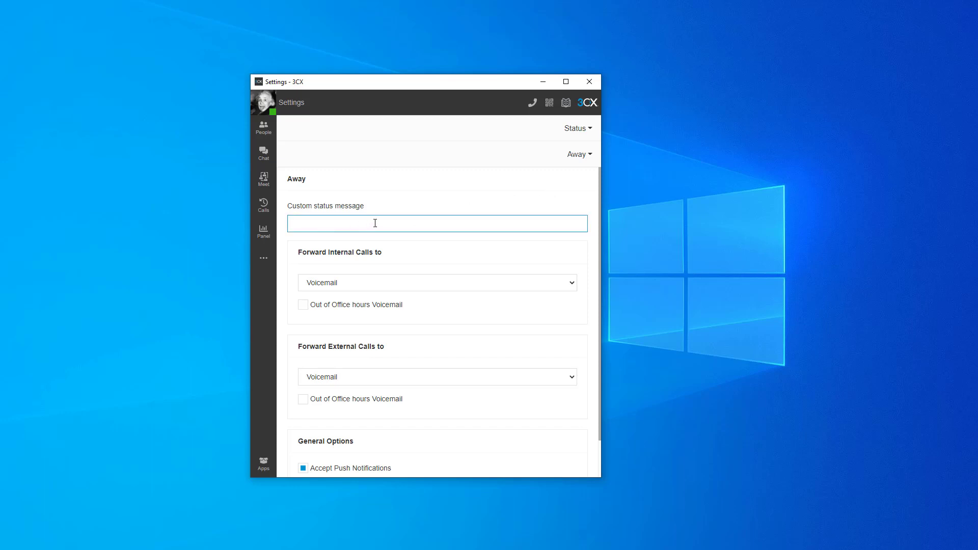
type("Away from my desk")
Step: Return to the People list and switch the current user's status to Away
left_click(263, 130)
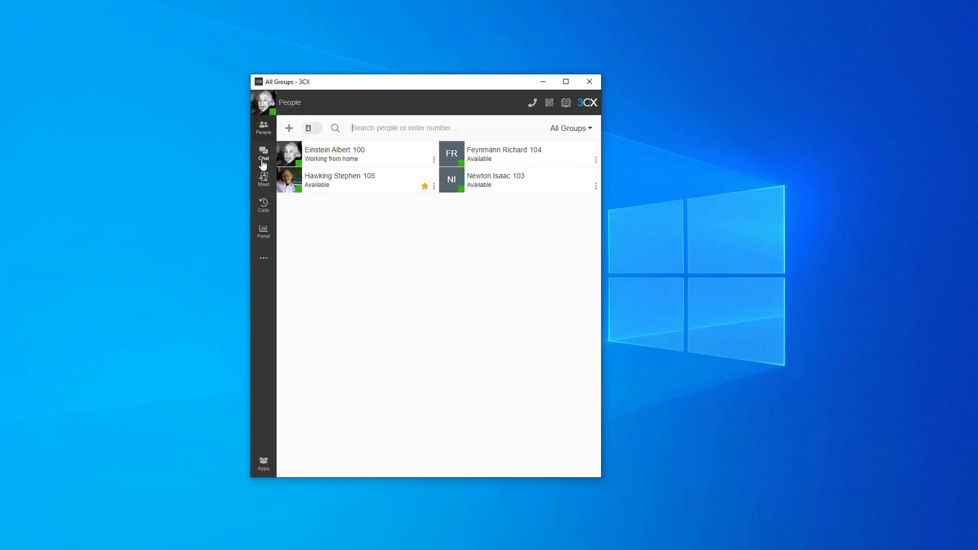
left_click(261, 105)
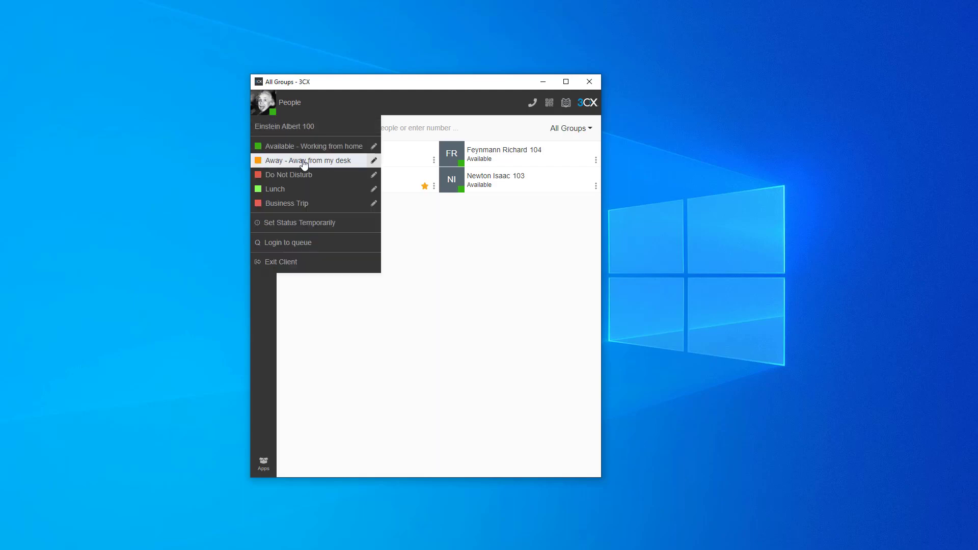
left_click(304, 163)
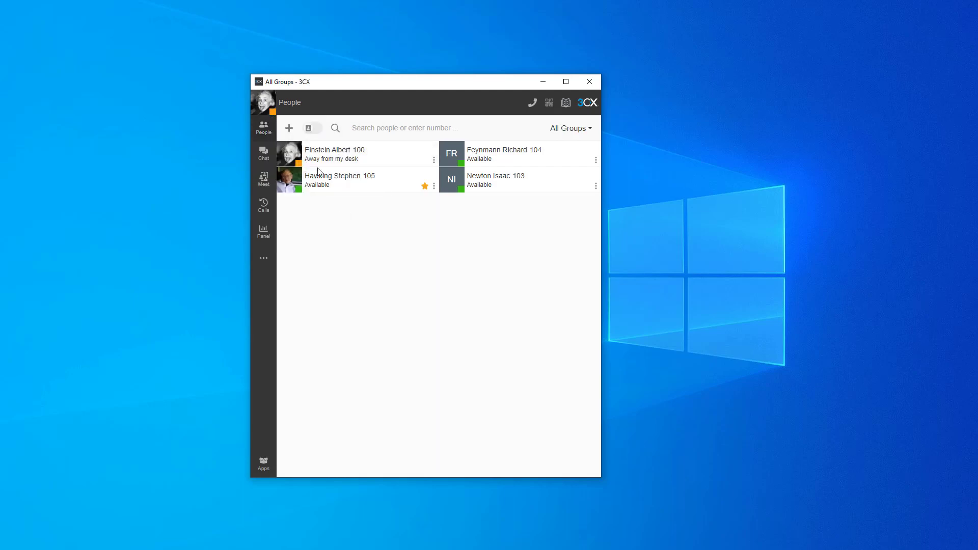
Step: Open the status settings and set the custom status message of the Away status to "Meeting"
left_click(264, 260)
left_click(307, 286)
left_click(573, 129)
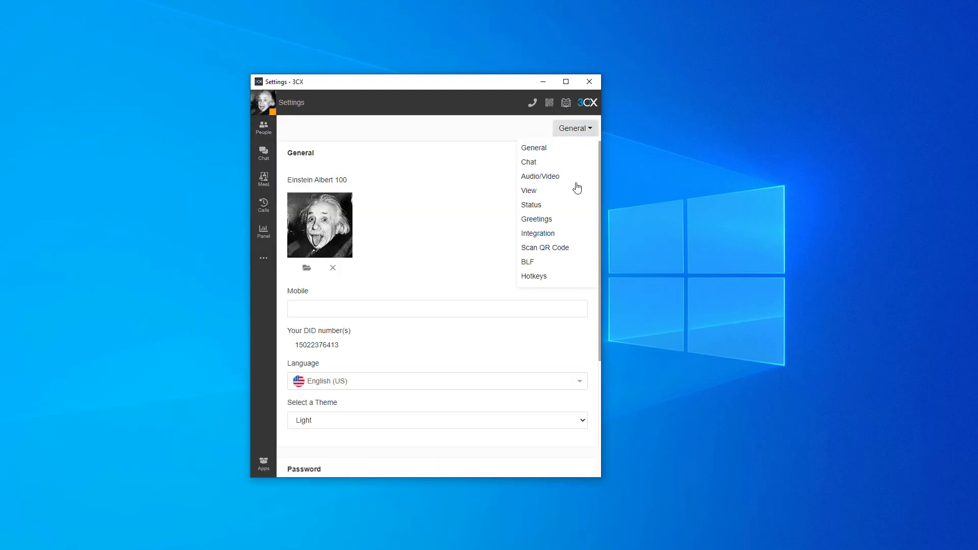
left_click(550, 207)
left_click(565, 155)
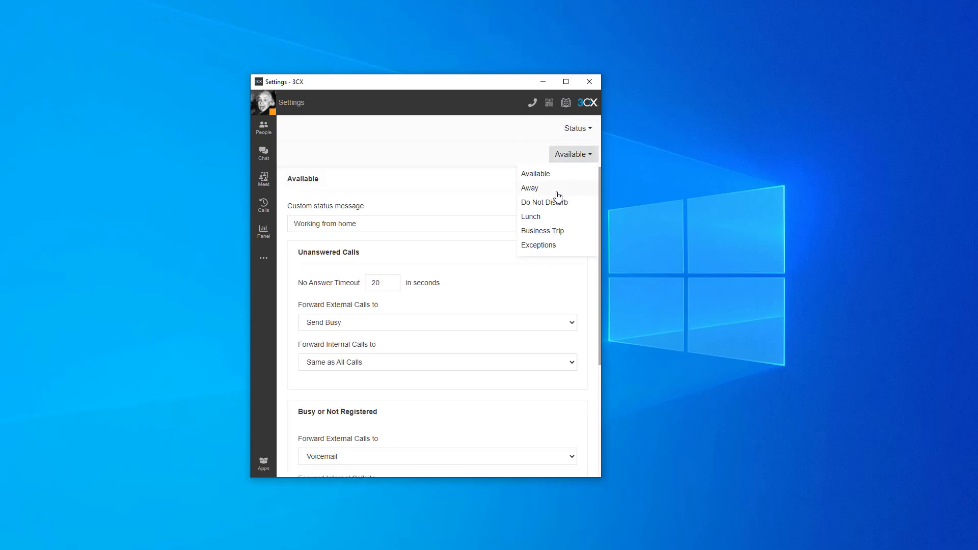
left_click(530, 188)
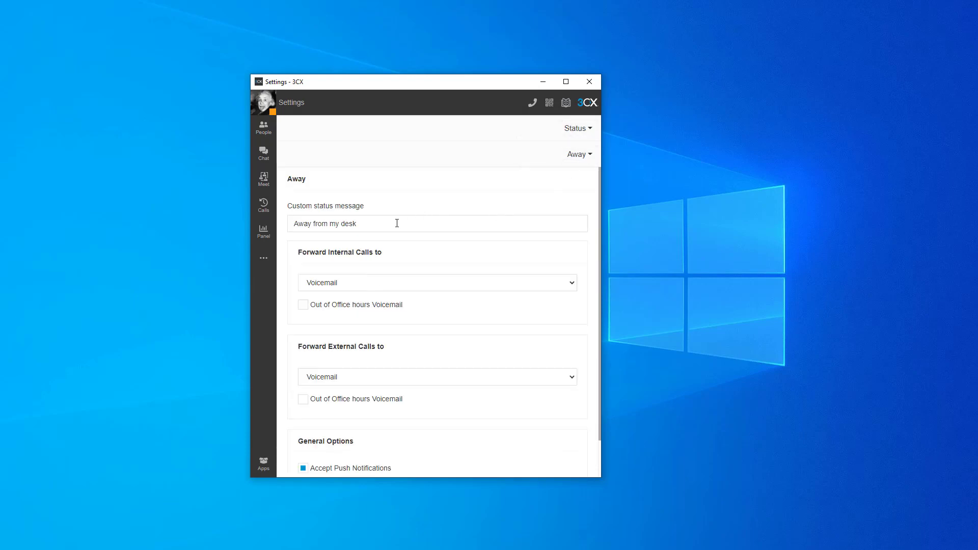
left_click_drag(395, 223, 294, 225)
type("Meeting")
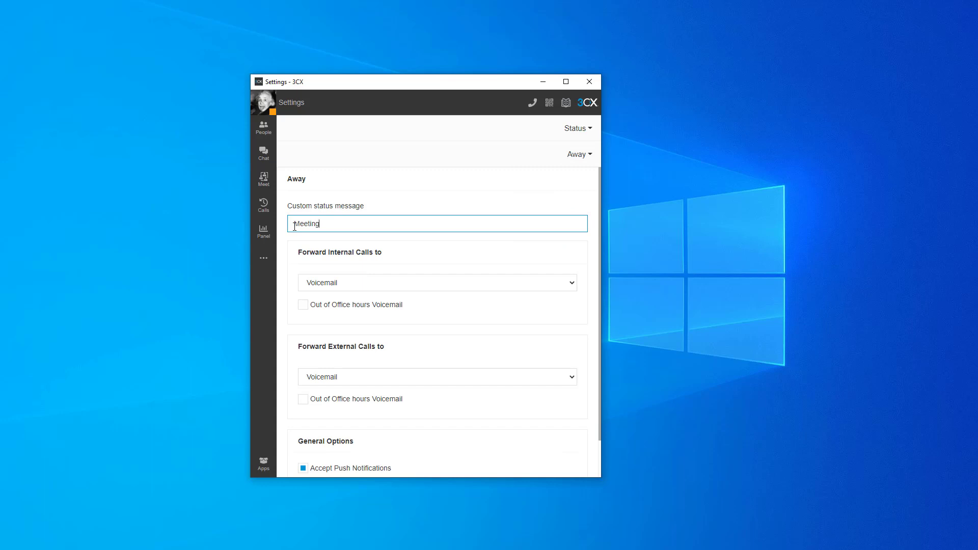
left_click(463, 189)
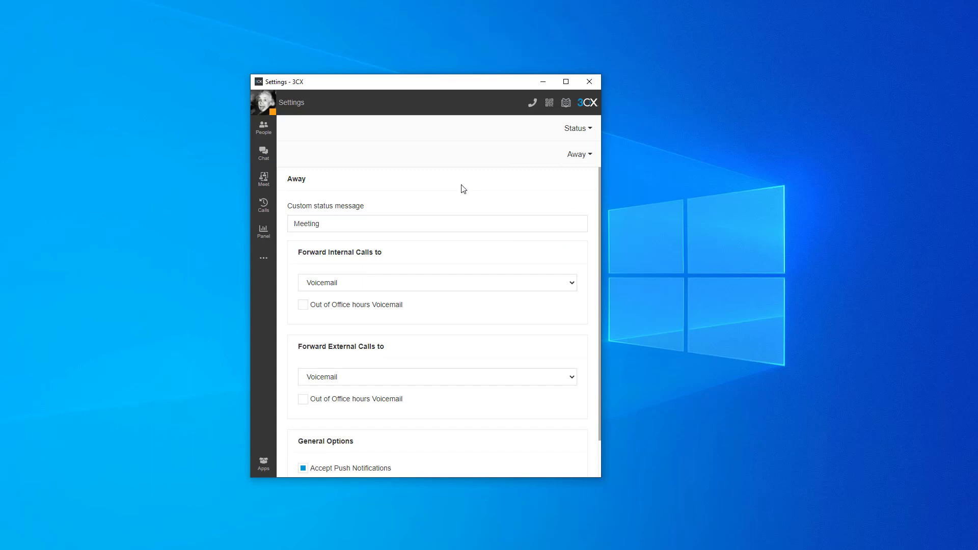
Step: Examine the Away status's forwarding choices for internal and external calls and its general options
left_click_drag(306, 252, 380, 249)
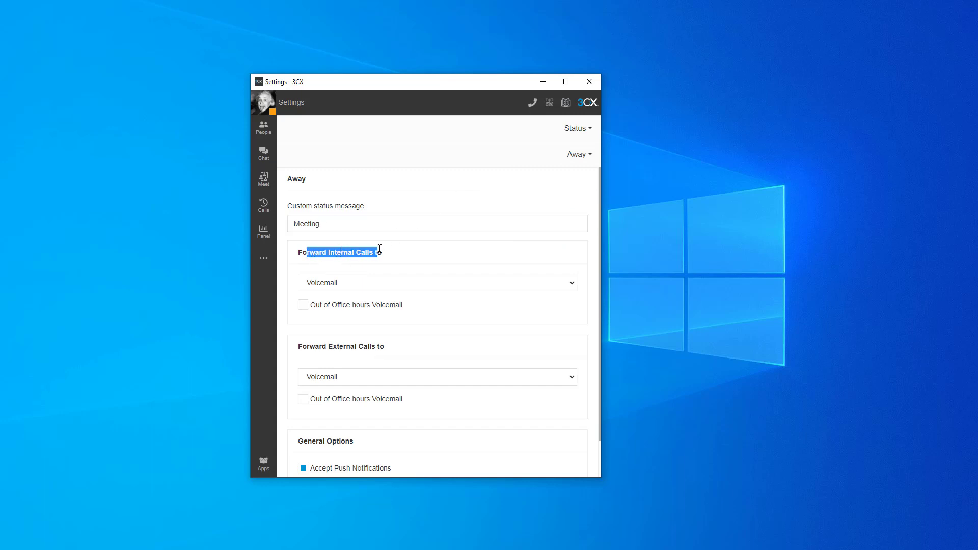
left_click(379, 250)
left_click_drag(319, 347, 422, 347)
left_click(423, 348)
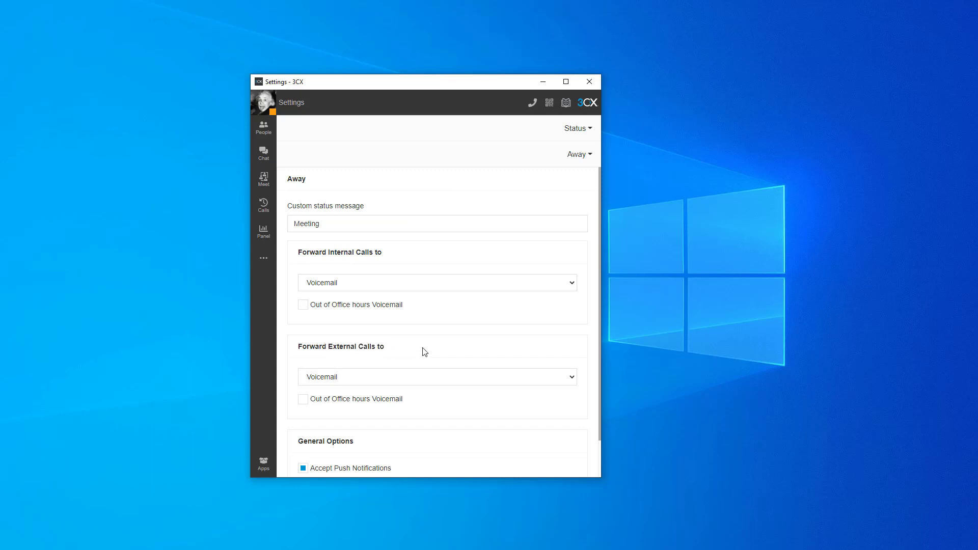
scroll(451, 245, "down", 2)
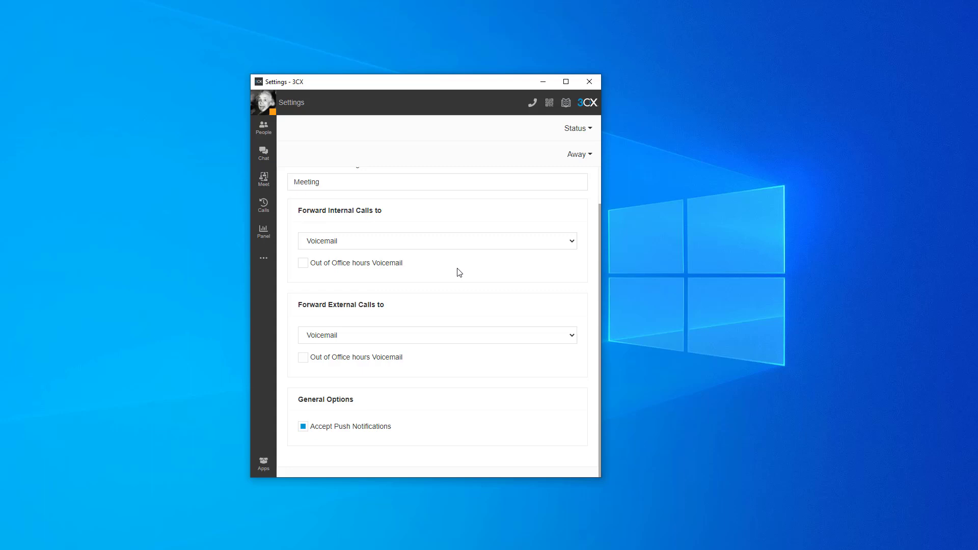
Step: In the Available status, set forwarding of unanswered external calls to External Number and enable Rebound
left_click(577, 154)
left_click(561, 175)
left_click(364, 282)
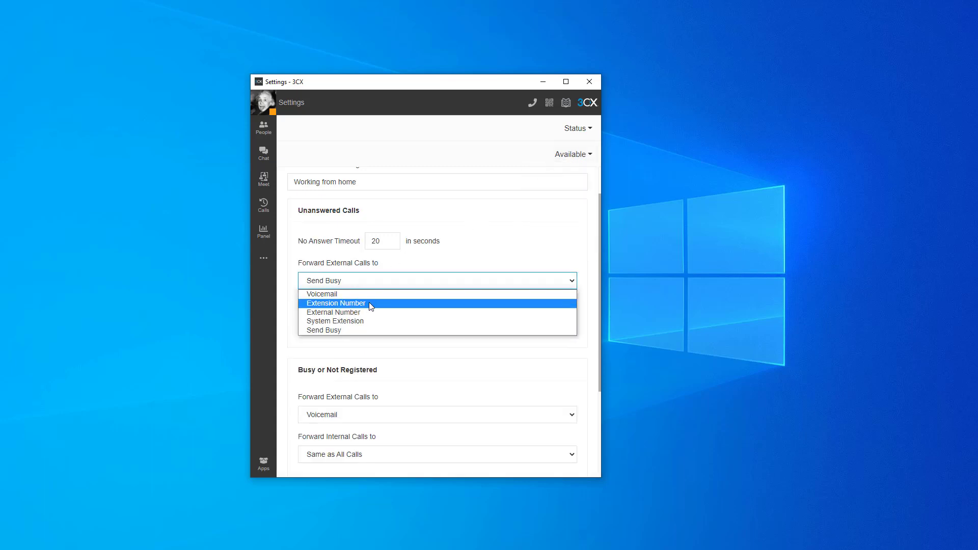
left_click(365, 312)
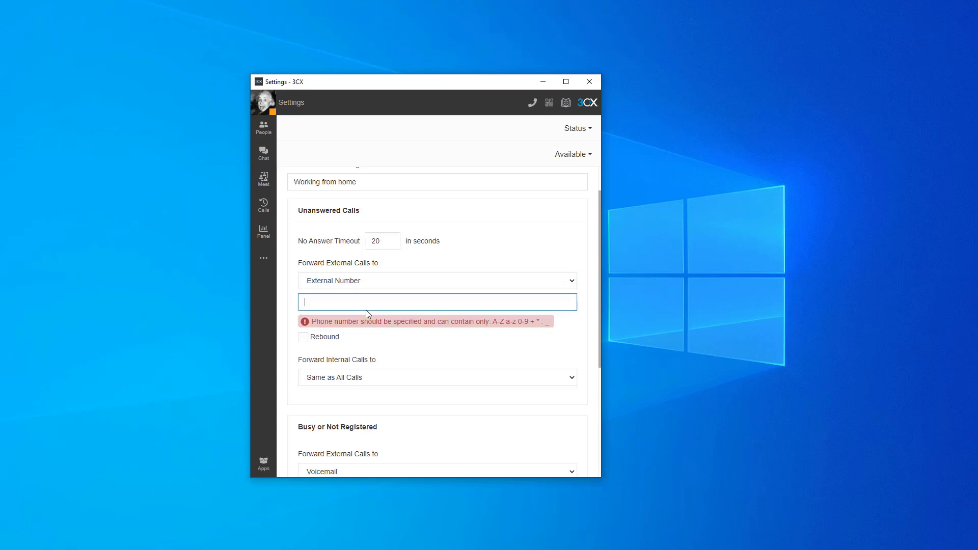
left_click(325, 338)
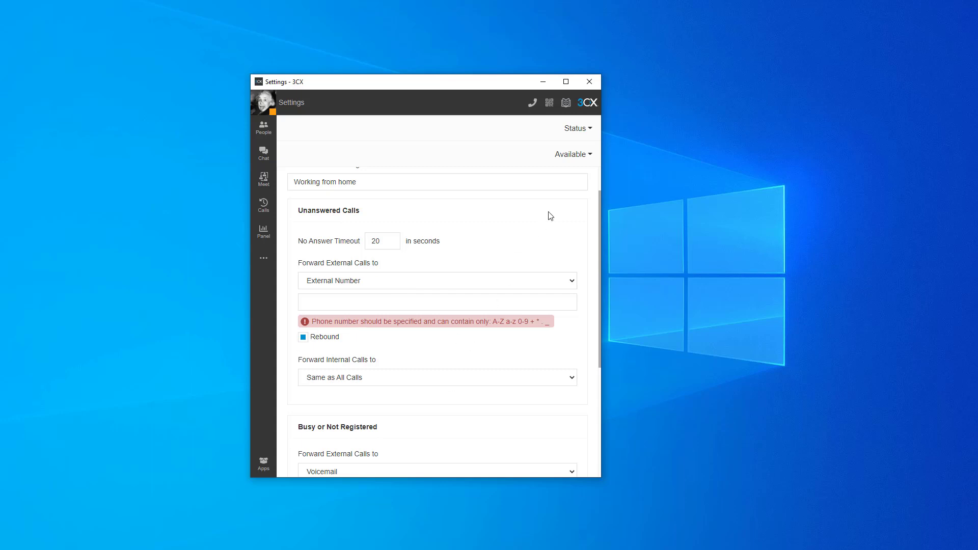
Step: Return to the Away status and review its call forwarding settings
left_click(571, 158)
left_click(559, 191)
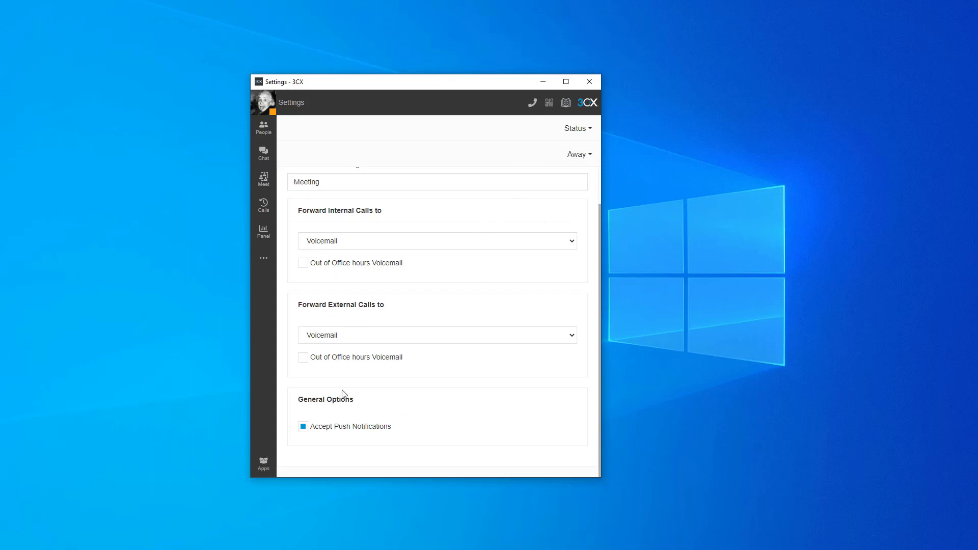
scroll(430, 242, "up", 2)
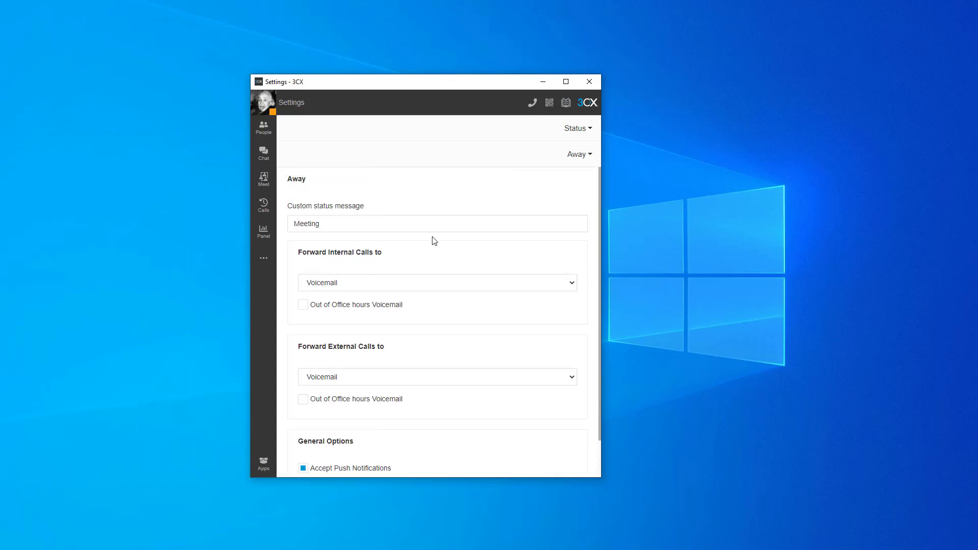
Step: Set the custom status message of the Do Not Disturb status to "I'm on vacation"
left_click(578, 153)
left_click(552, 202)
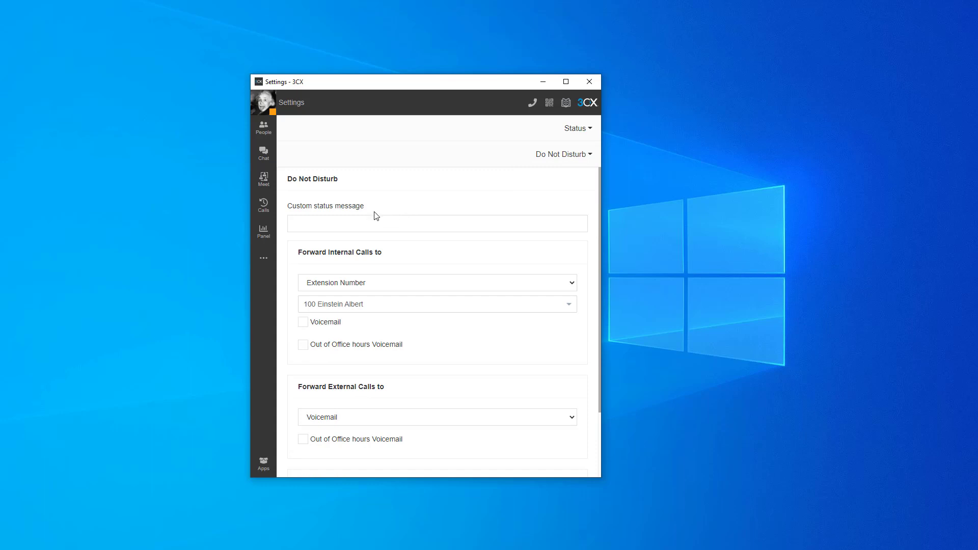
scroll(362, 397, "down", 2)
scroll(362, 405, "up", 2)
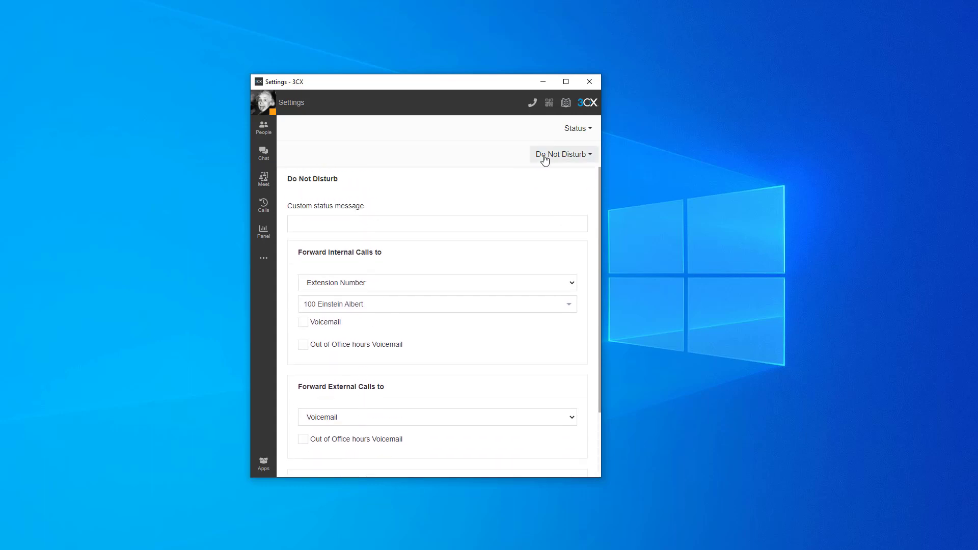
left_click(411, 223)
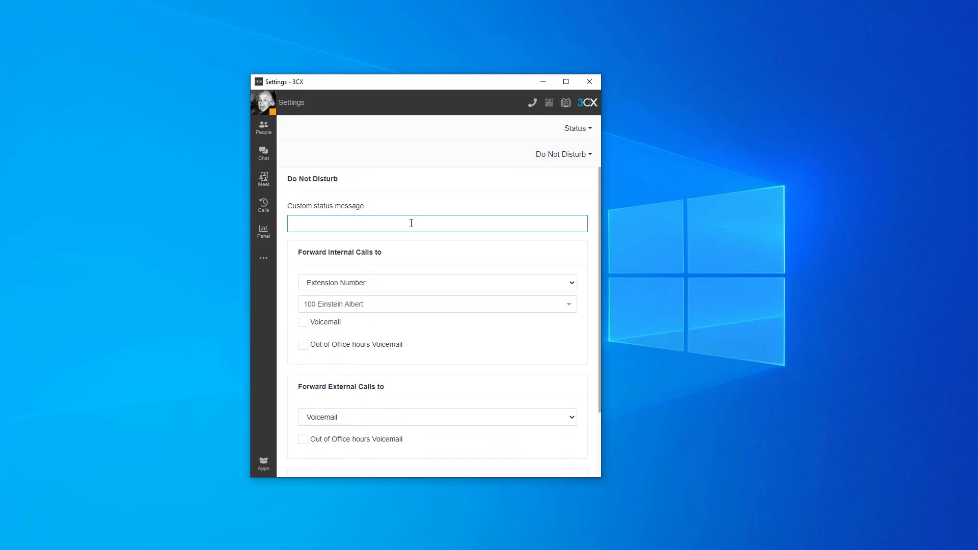
type("I'm on vacation")
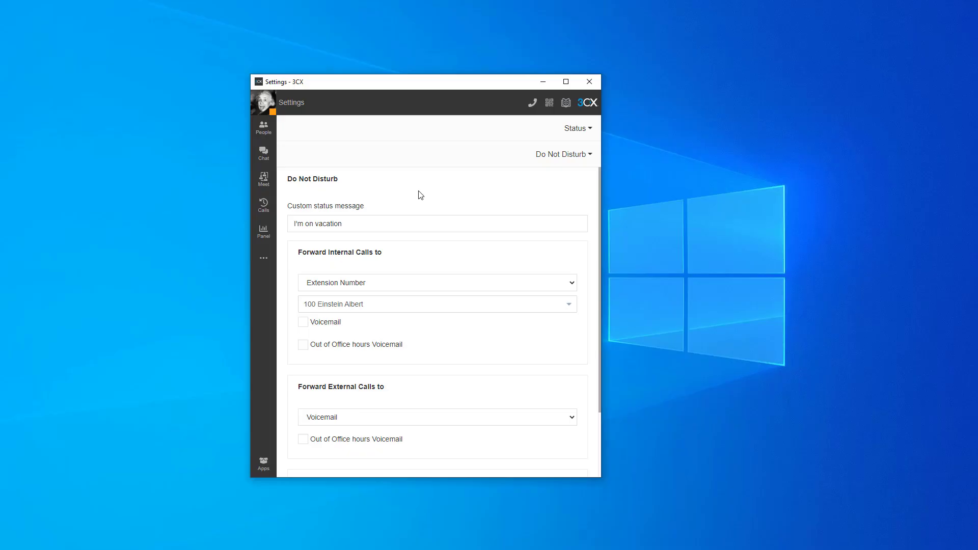
Step: View the settings of the Lunch and Business Trip statuses
left_click(550, 222)
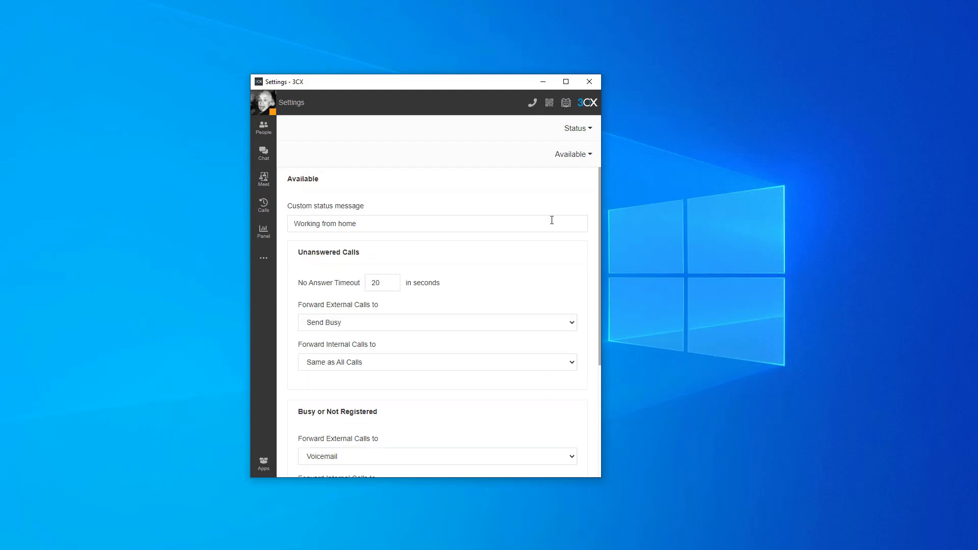
left_click(581, 155)
left_click(551, 216)
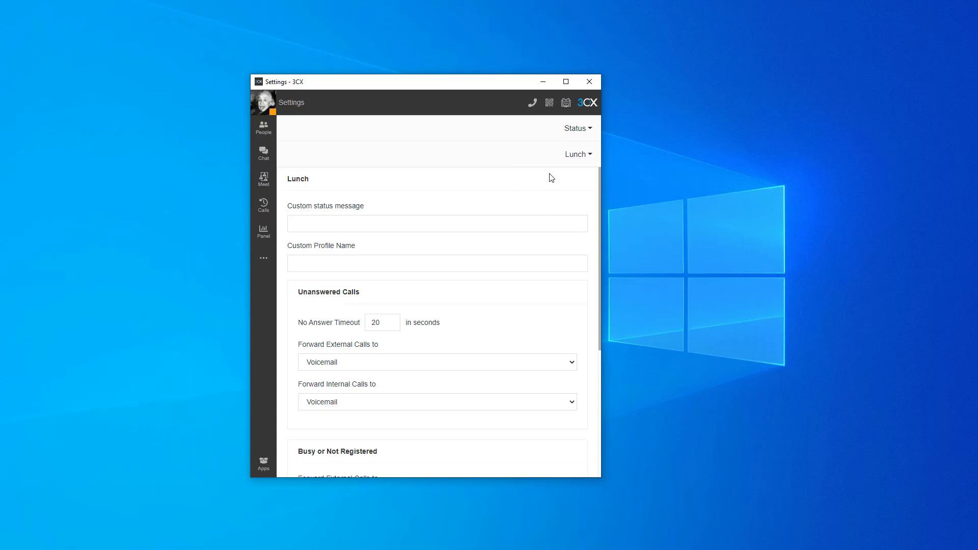
left_click(578, 154)
left_click(545, 233)
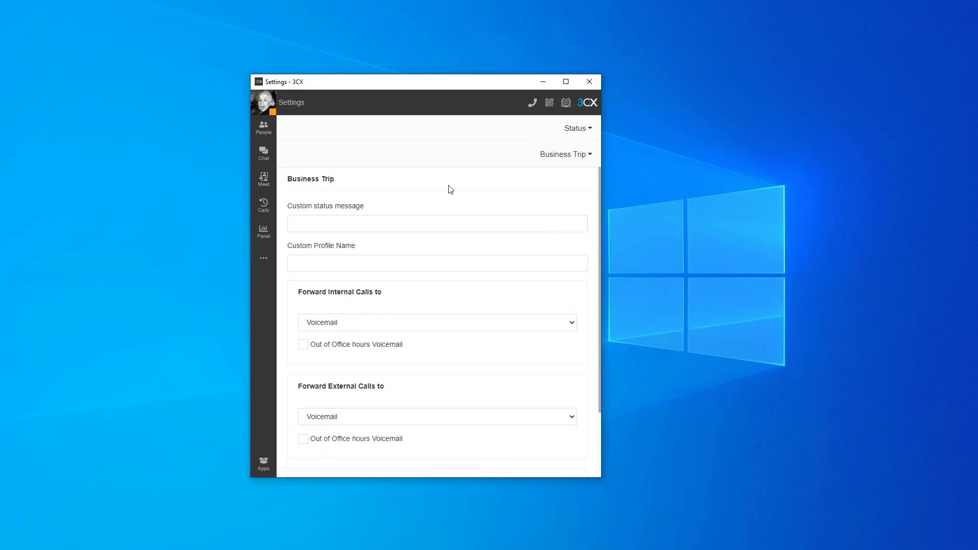
Step: Set the Lunch status's custom profile name to "Working from home" and go to the Available status settings
left_click(572, 156)
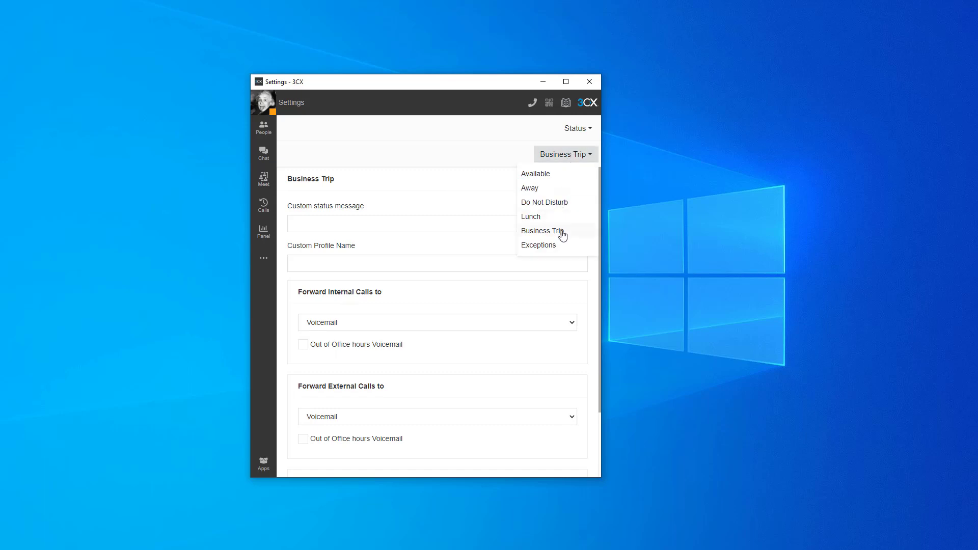
left_click(548, 217)
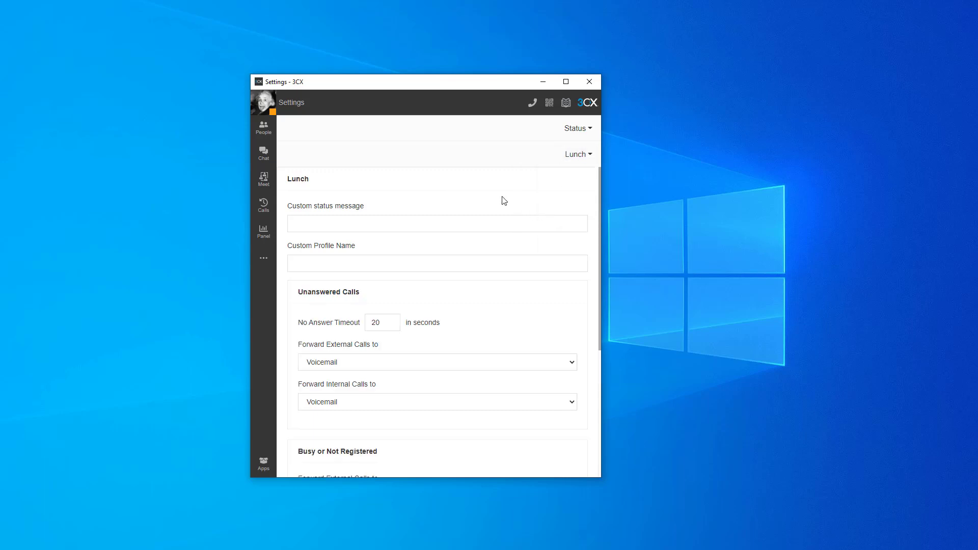
left_click(349, 262)
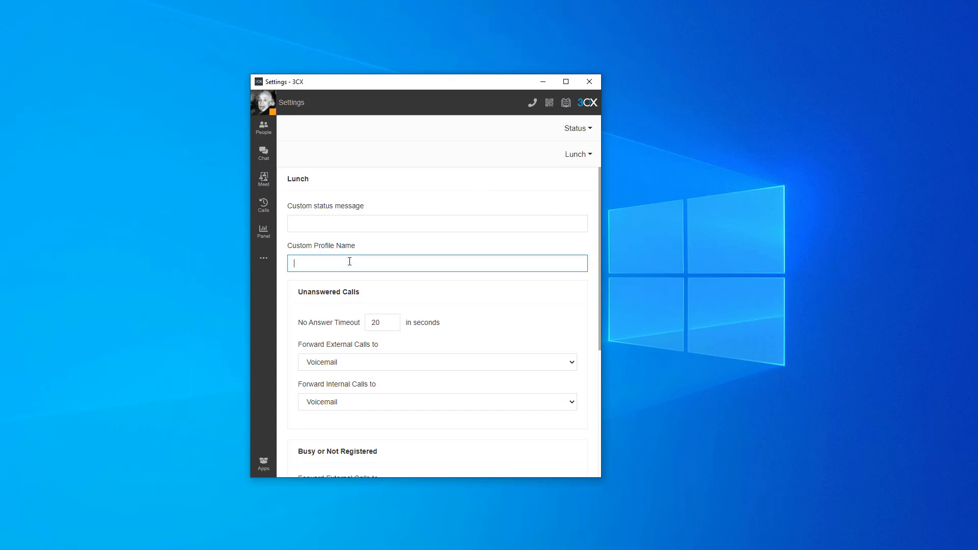
type("Working from home")
left_click(557, 183)
left_click(575, 154)
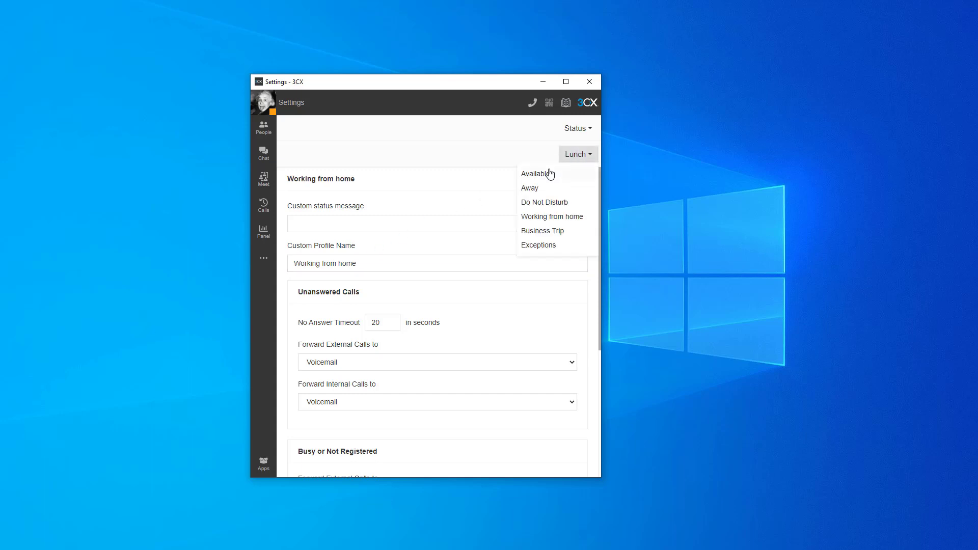
left_click(547, 172)
Step: Switch the current user's status to Working from home and back to Away
left_click(264, 98)
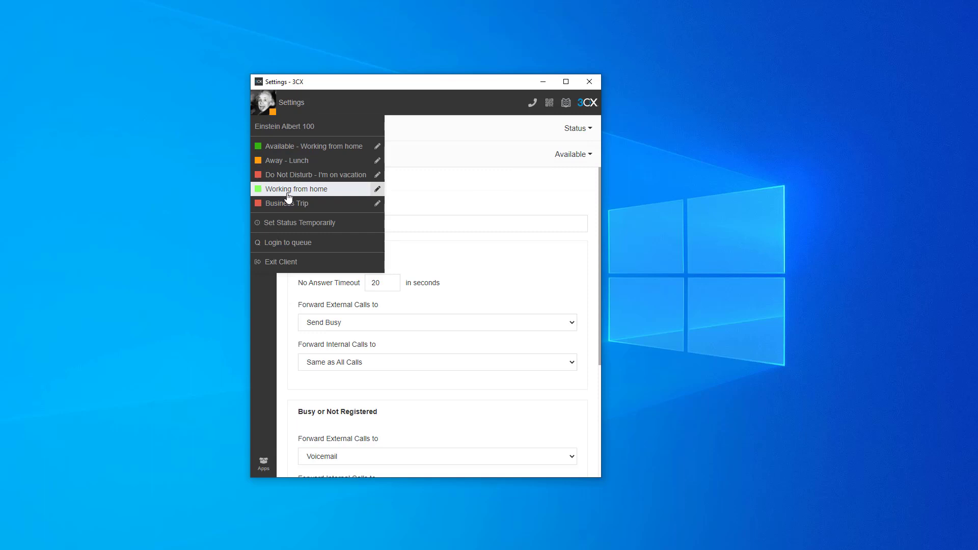
left_click(287, 192)
left_click(263, 102)
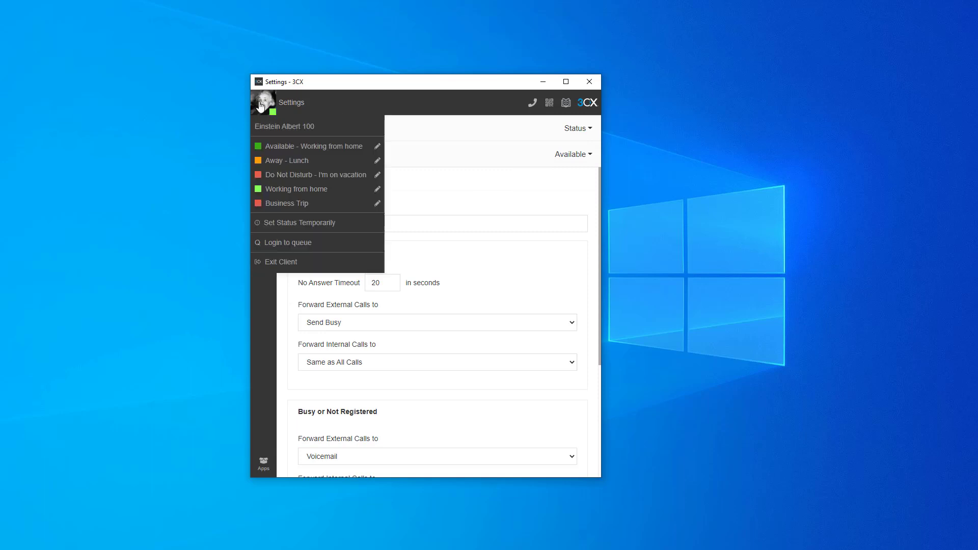
left_click(285, 161)
left_click(263, 102)
left_click(475, 187)
Step: Reopen the status settings and view the Working from home status
left_click(262, 260)
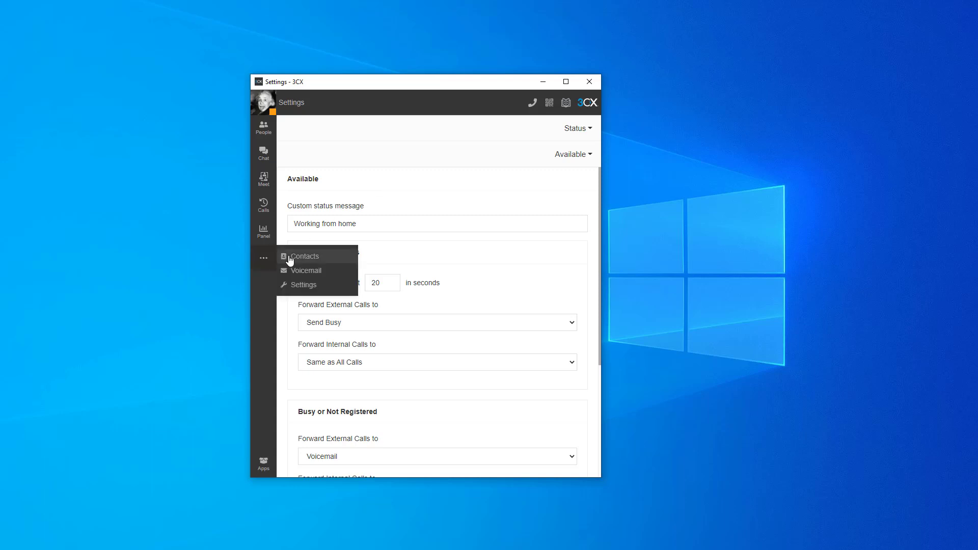
left_click(288, 283)
left_click(574, 129)
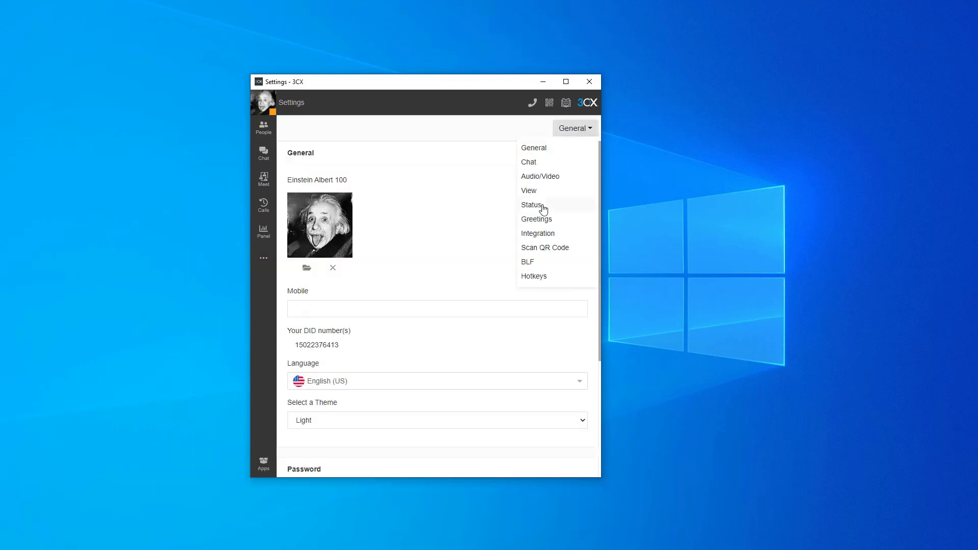
left_click(531, 205)
left_click(568, 155)
left_click(553, 220)
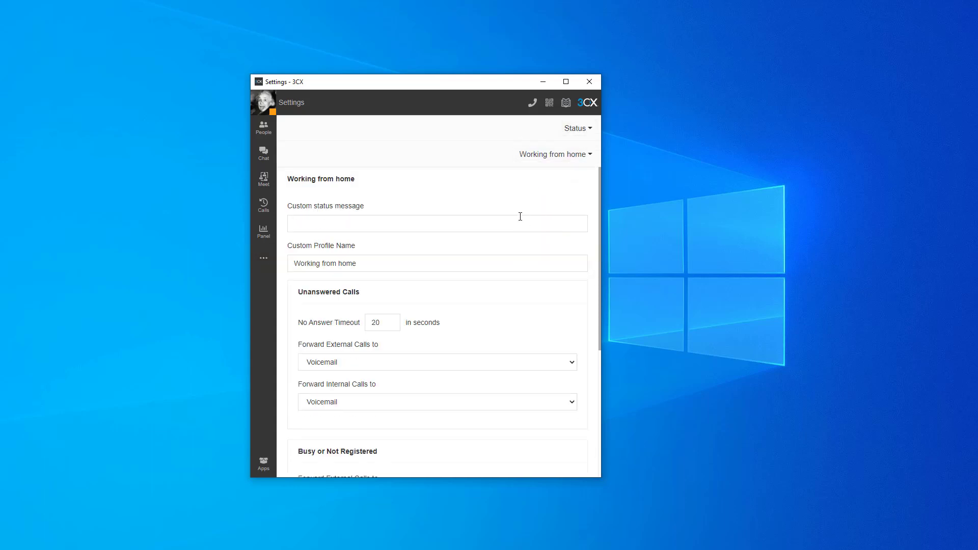
Step: Examine the Business Trip status's forwarding options and its custom profile name field
left_click(565, 155)
left_click(543, 231)
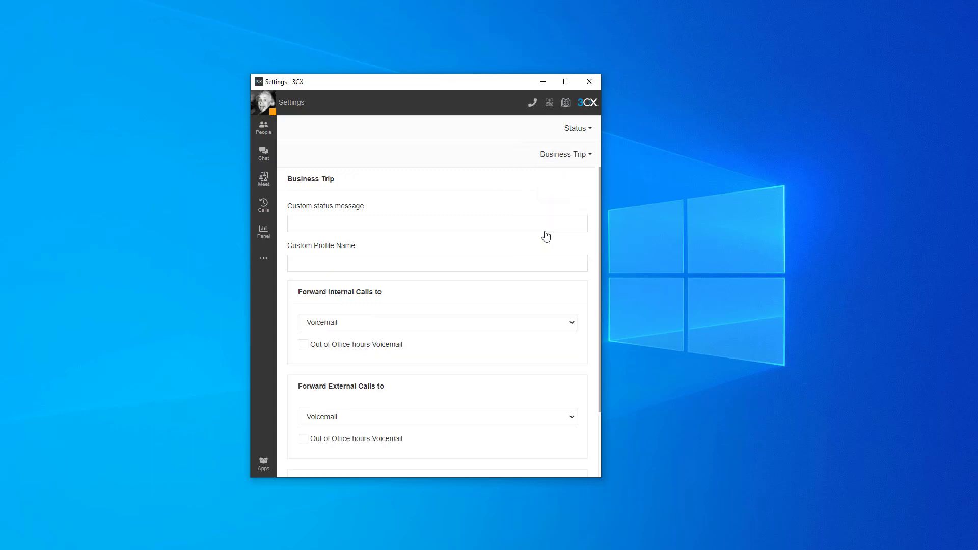
scroll(411, 260, "down", 2)
scroll(401, 296, "up", 2)
left_click(354, 259)
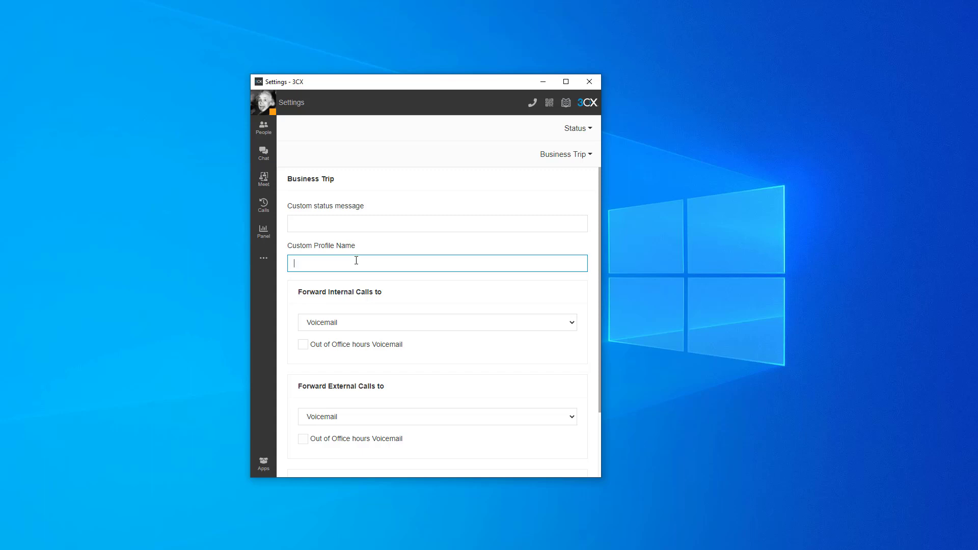
Step: Start a new exception rule in the status exceptions and enter the caller's phone number as Caller ID
left_click(573, 154)
left_click(536, 245)
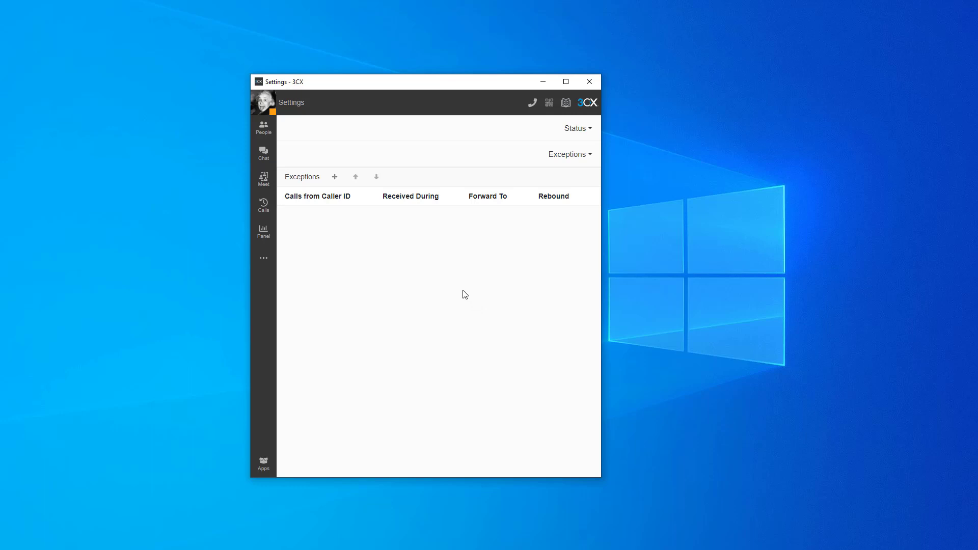
left_click(335, 177)
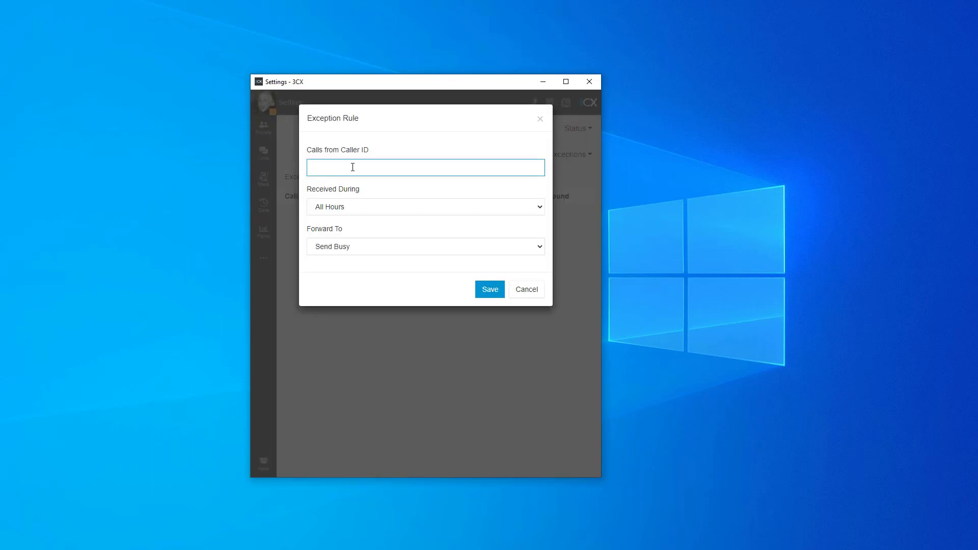
Step: Forward the exception rule's calls to extension 105 during all hours and save the rule
left_click(359, 246)
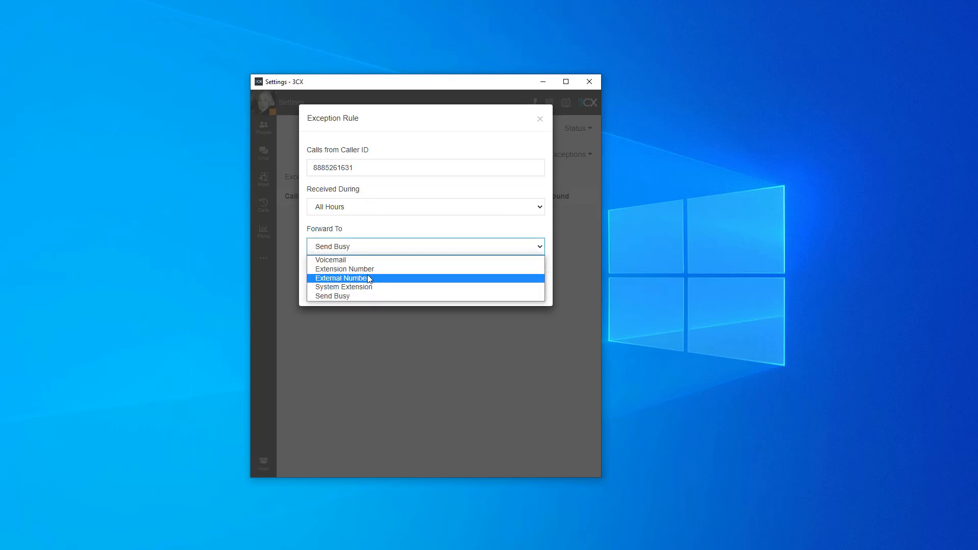
left_click(368, 279)
left_click(377, 255)
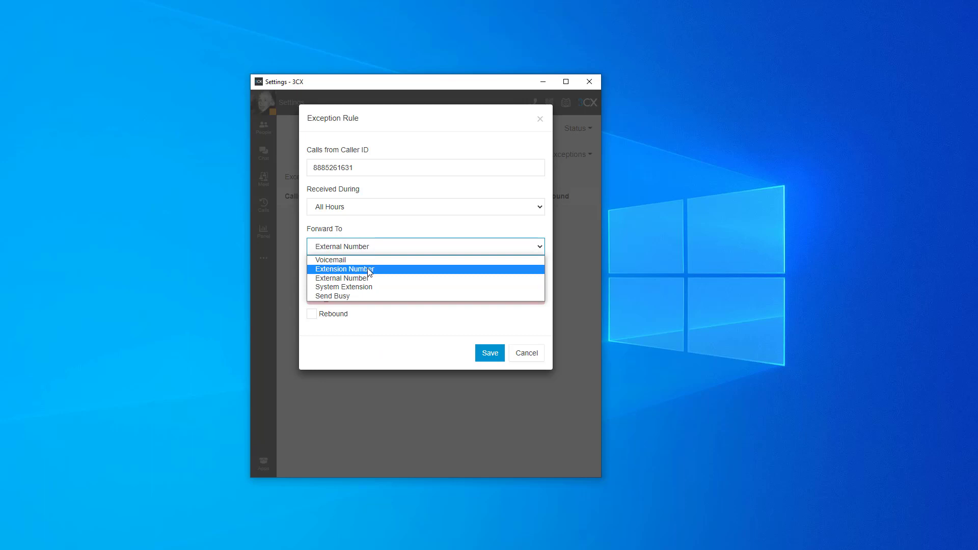
left_click(370, 270)
left_click(368, 271)
left_click(371, 356)
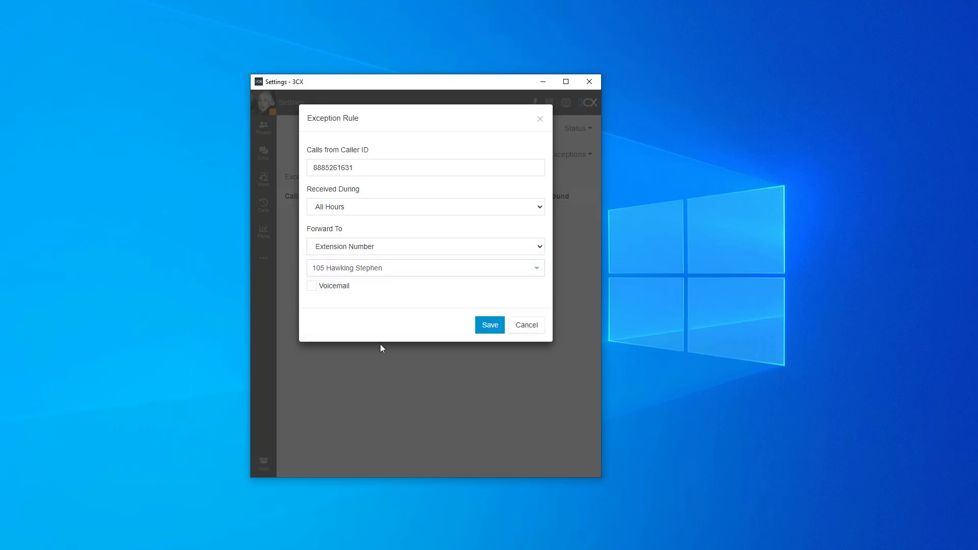
left_click(486, 326)
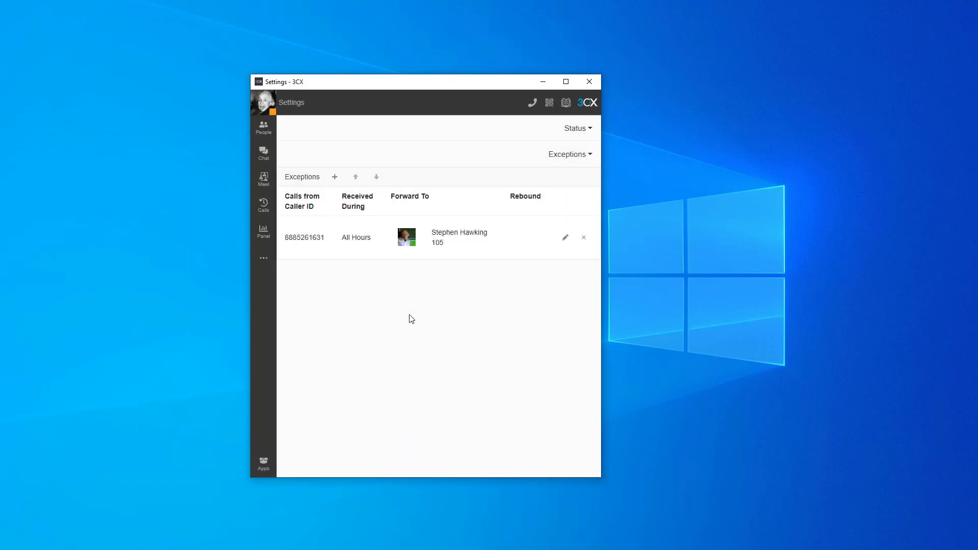
Step: Add a second exception rule for another caller's phone number, received during All Hours and forwarded to Send Busy
left_click(335, 177)
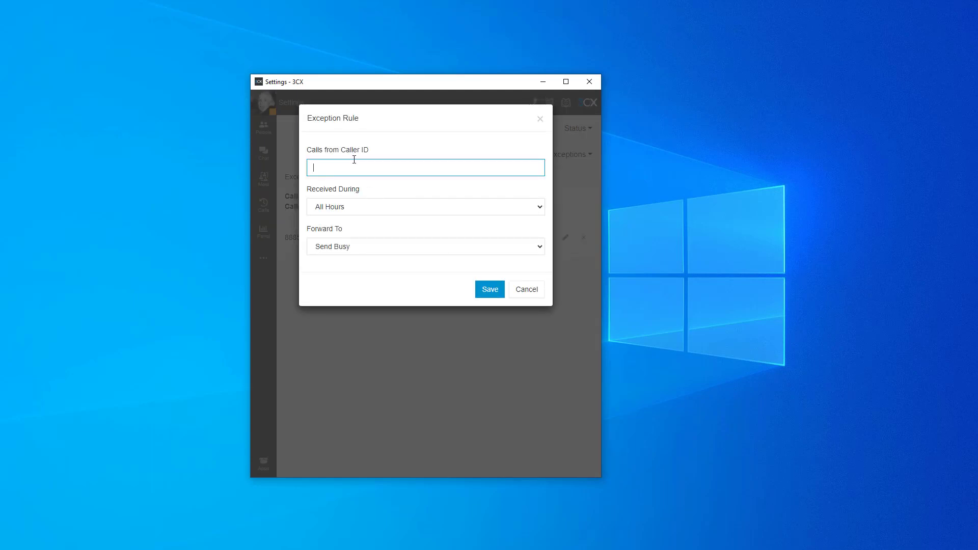
type("5025551234")
left_click(369, 206)
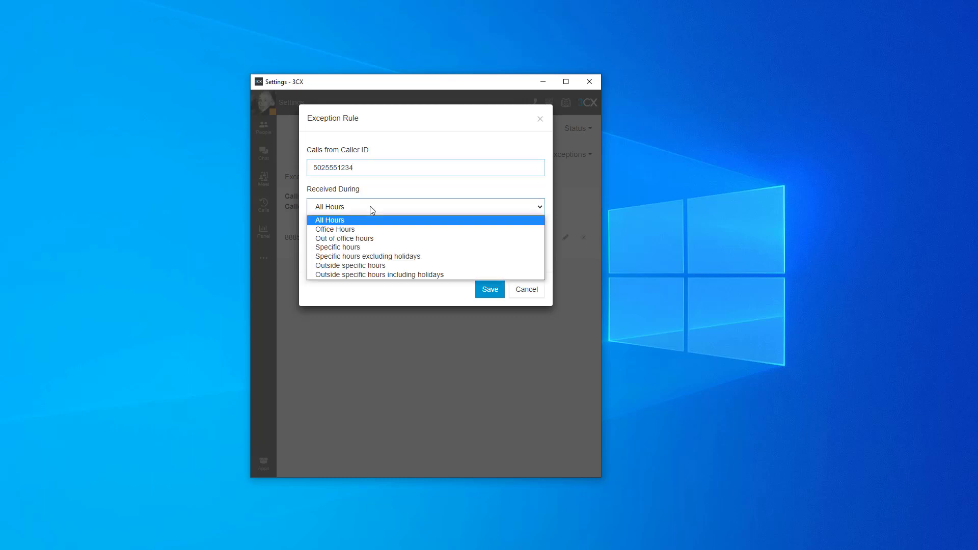
left_click(369, 207)
left_click(364, 251)
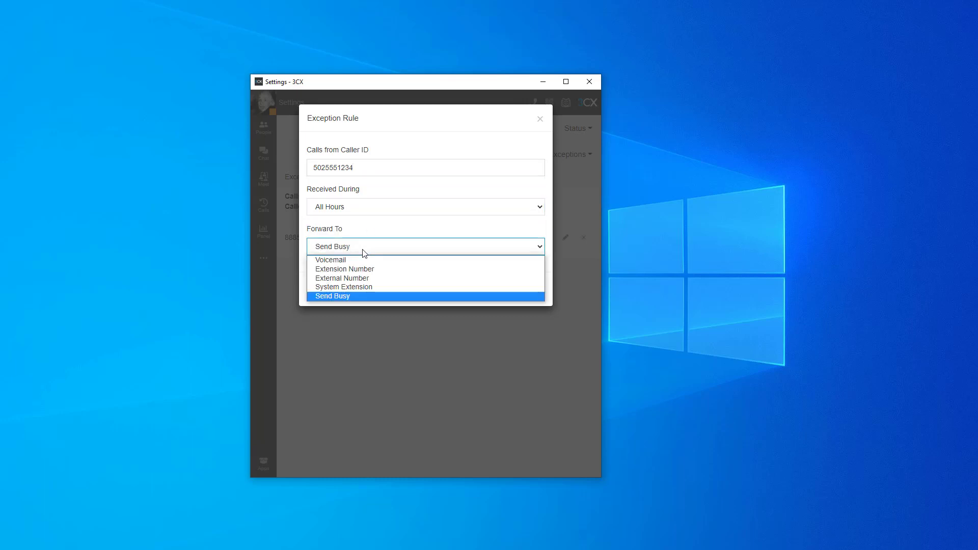
left_click(363, 250)
left_click(490, 289)
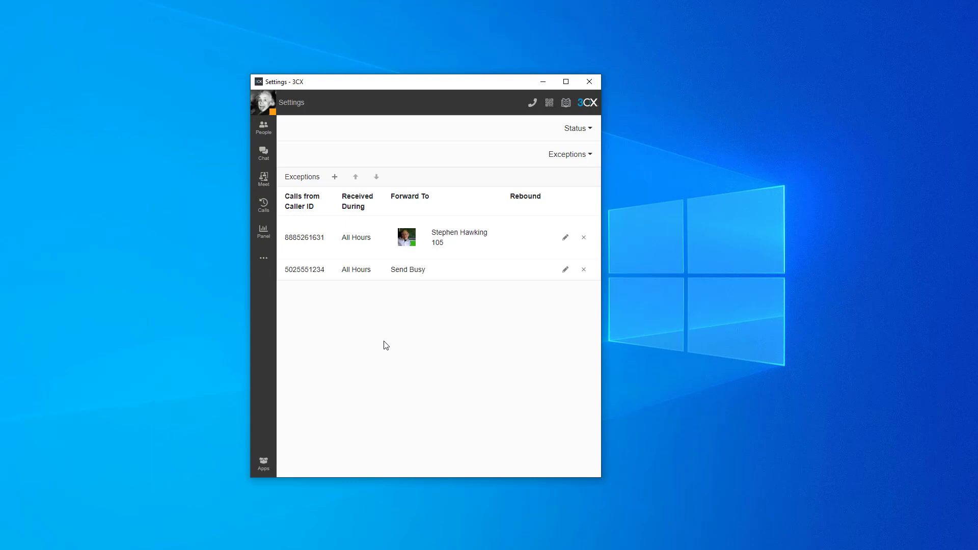
Step: Move the Send Busy exception rule above the rule that forwards to extension 105
left_click(439, 277)
left_click(356, 178)
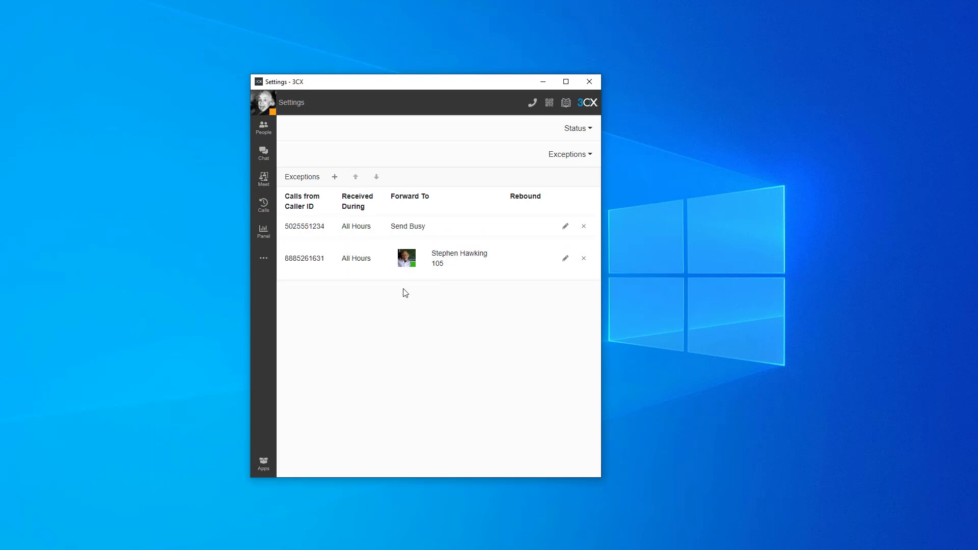
left_click(377, 315)
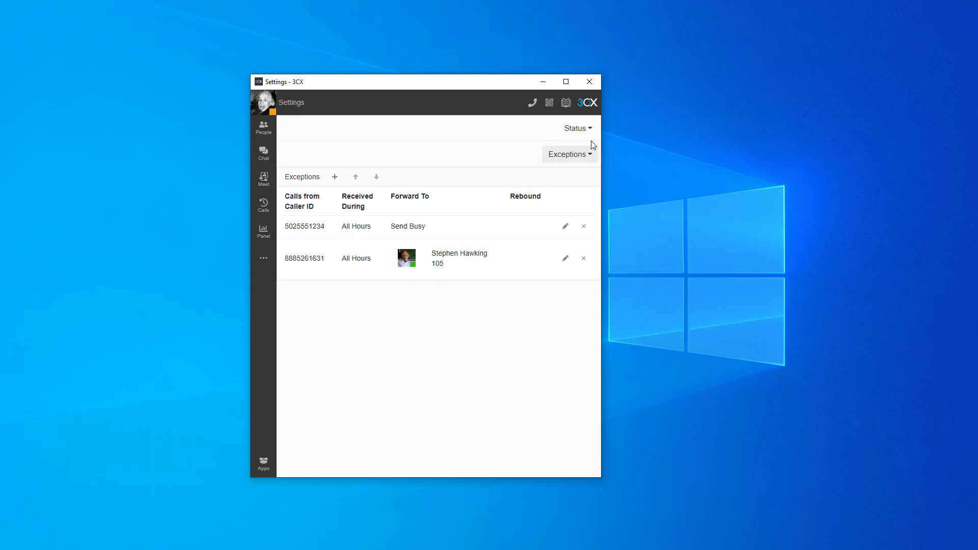
Step: Open the Send Busy exception rule to view its settings and close it without changes
left_click(573, 154)
left_click(443, 317)
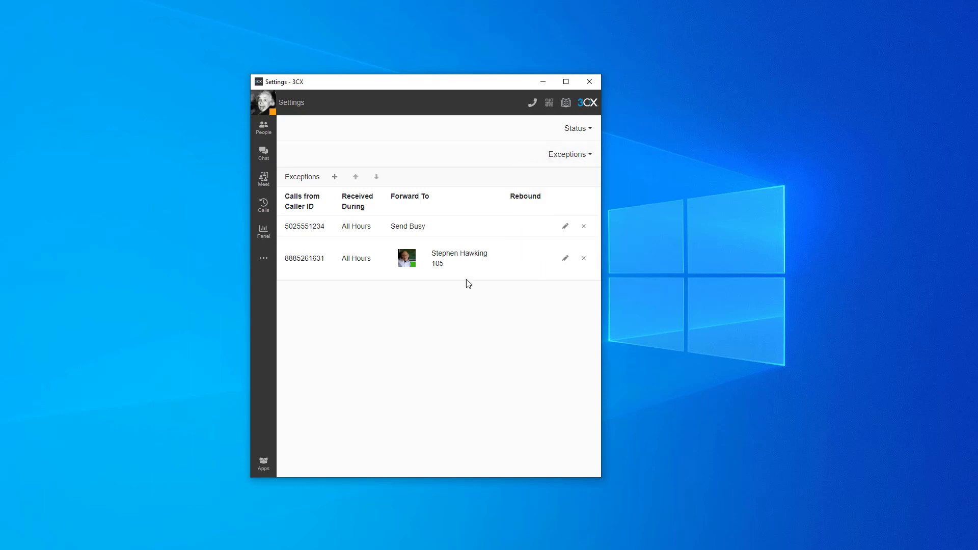
left_click(565, 226)
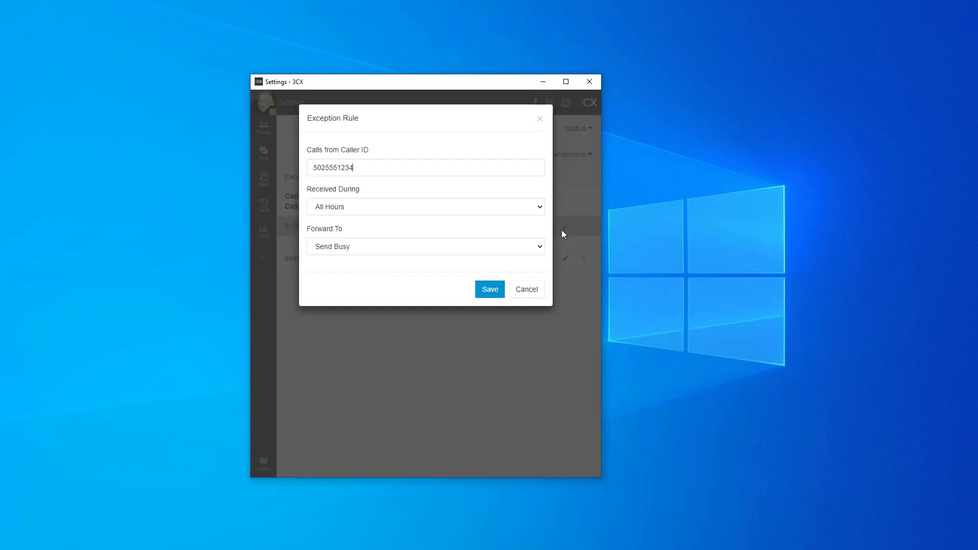
left_click(525, 289)
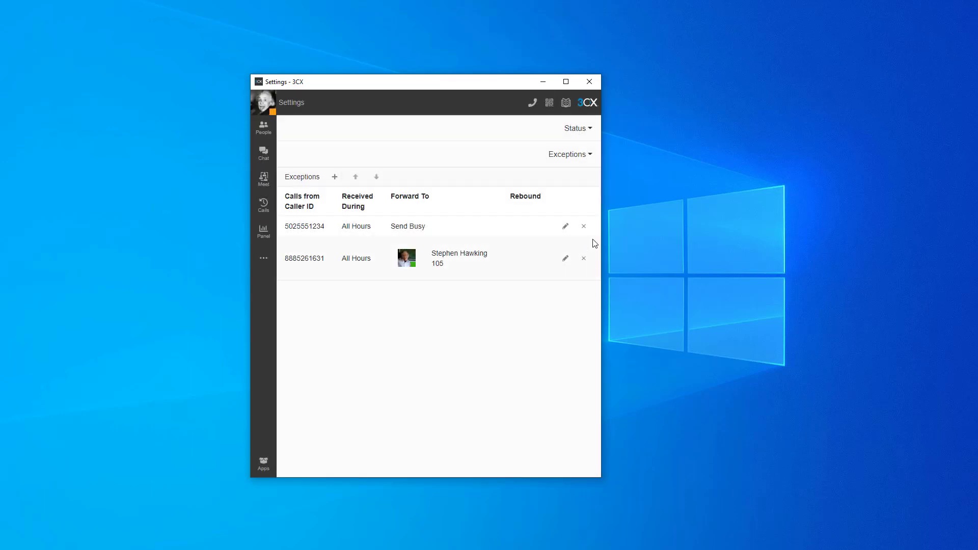
Step: Delete both exception rules and return to the Available status settings
left_click(584, 230)
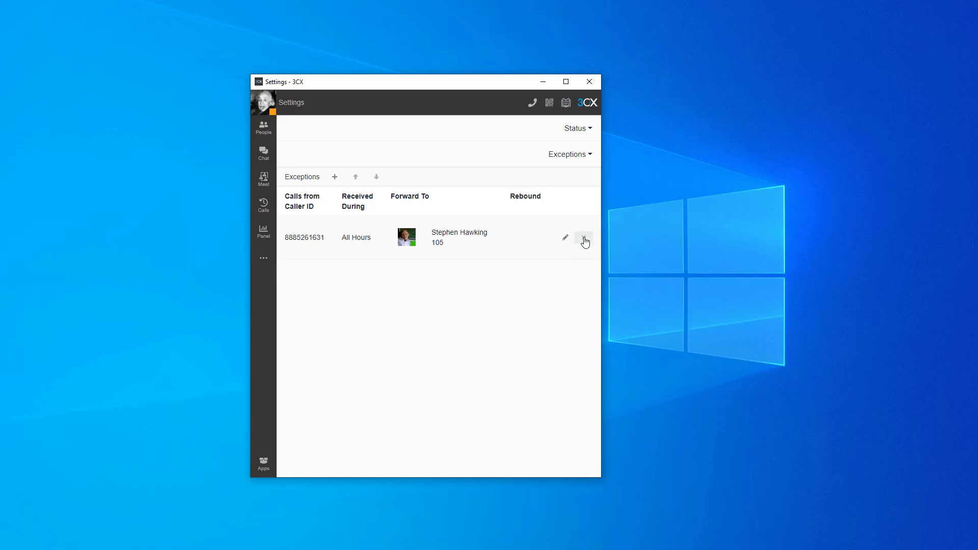
left_click(584, 238)
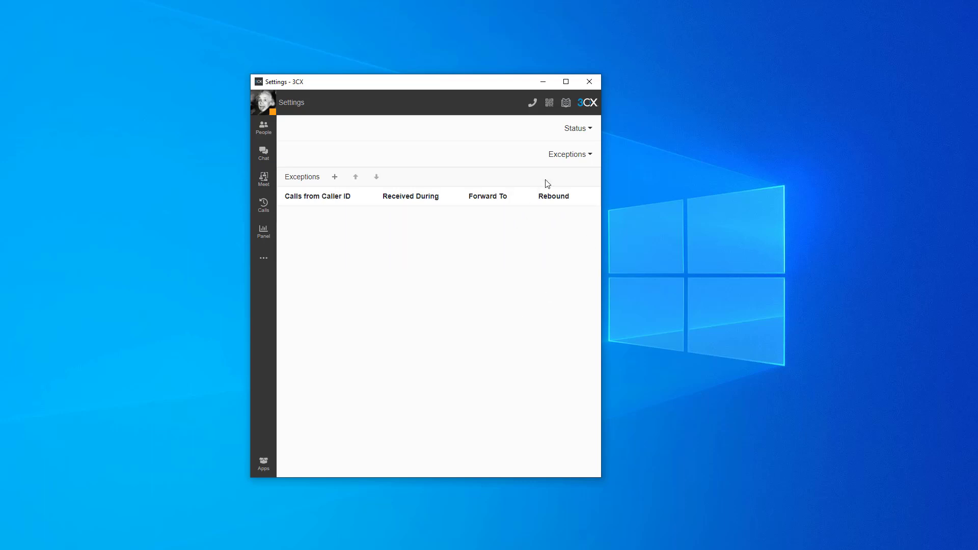
left_click(560, 155)
left_click(536, 174)
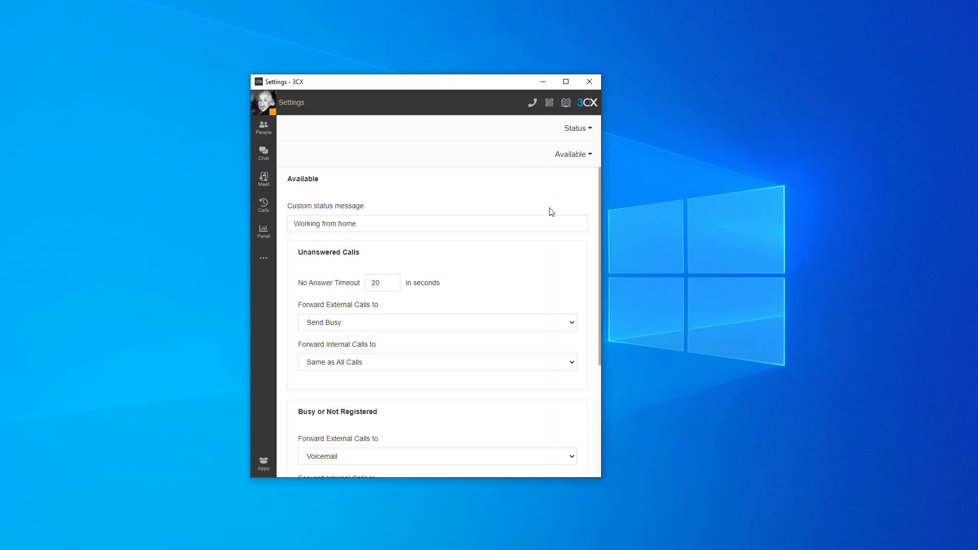
Step: Switch the current user's status to Available, to Away, and back to Available
left_click(264, 106)
left_click(470, 151)
left_click(259, 106)
left_click(280, 146)
left_click(263, 110)
left_click(284, 159)
left_click(263, 113)
left_click(284, 146)
Step: Change the Available status's custom message to "Working from another office"
left_click(262, 102)
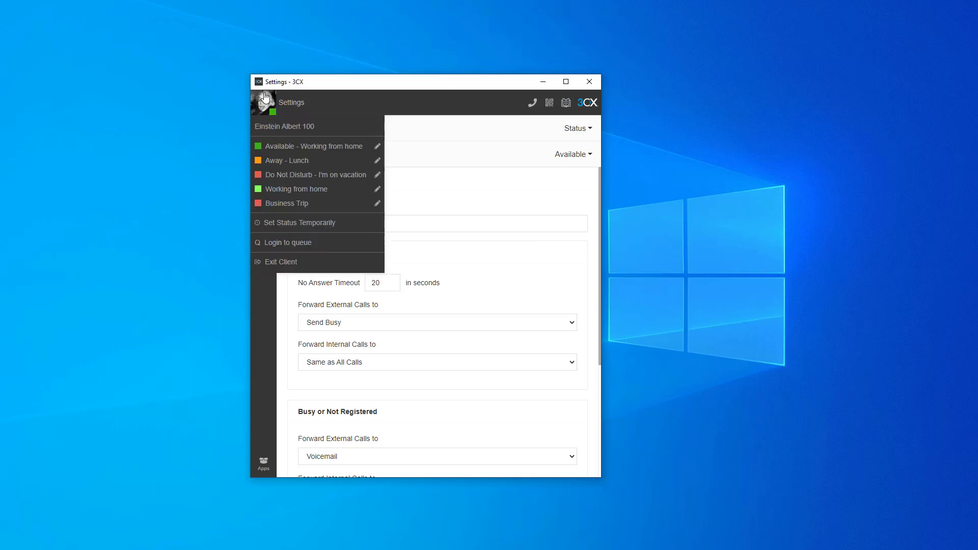
left_click(377, 146)
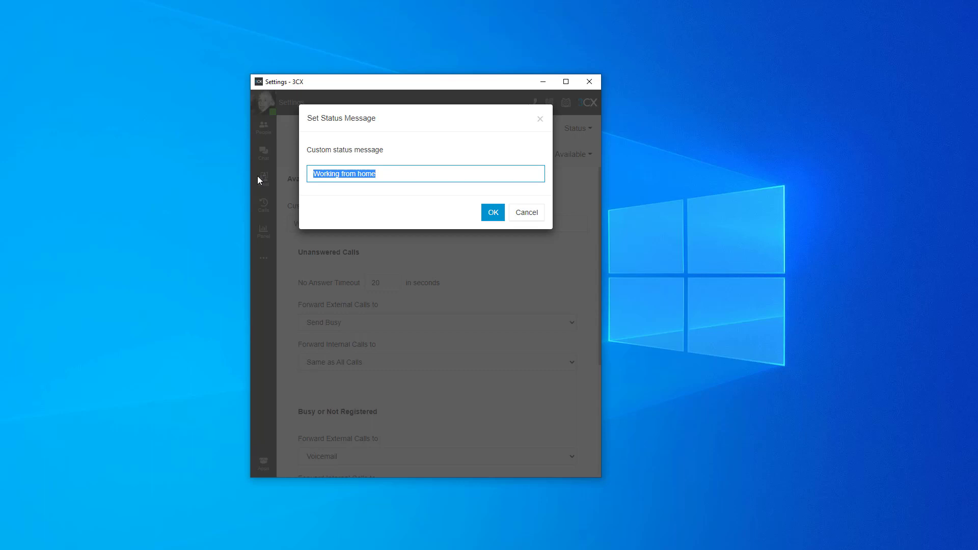
type("Wiorki")
key("BackSpace")
key("BackSpace")
key("BackSpace")
key("BackSpace")
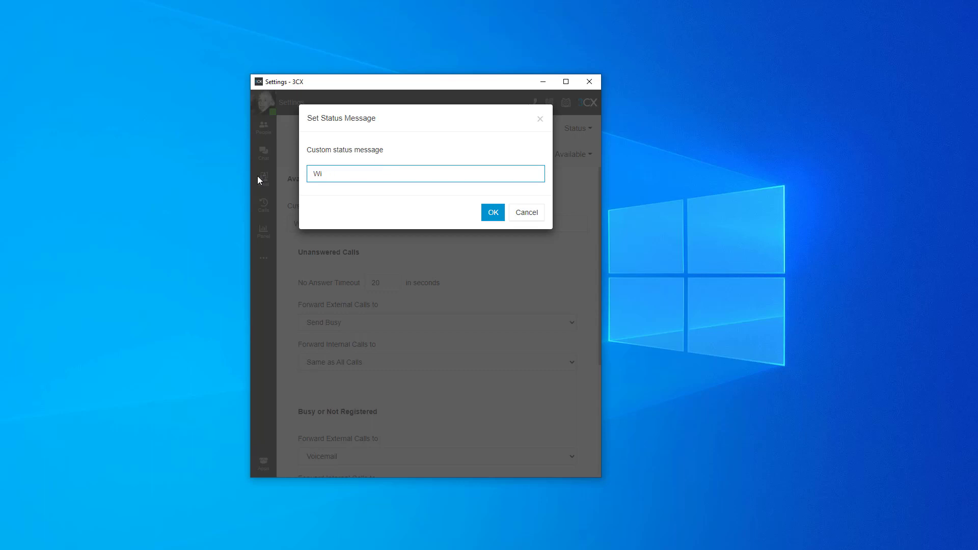
type("=")
key("BackSpace")
key("BackSpace")
type("orking from another office")
left_click(493, 213)
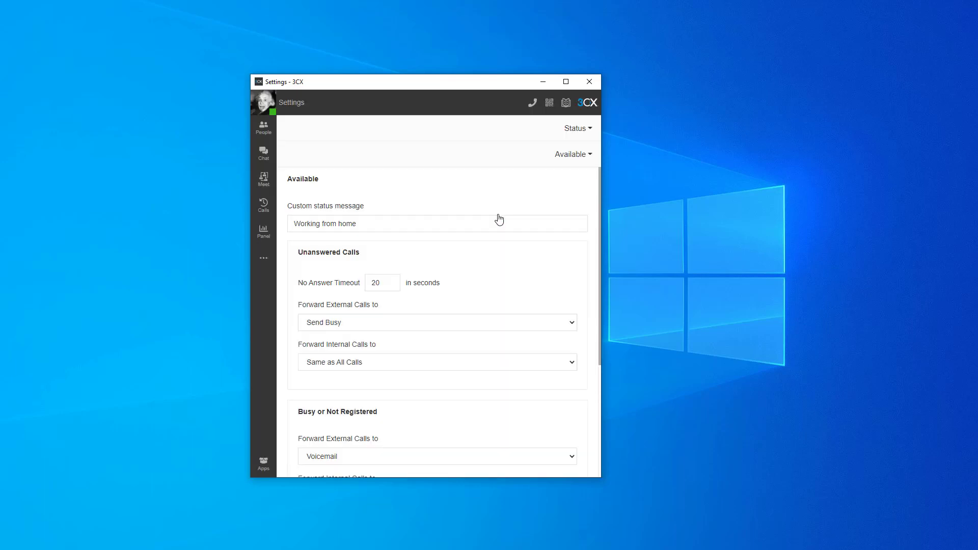
Step: Open the custom status message of the Working from home status and close it without changes
left_click(264, 105)
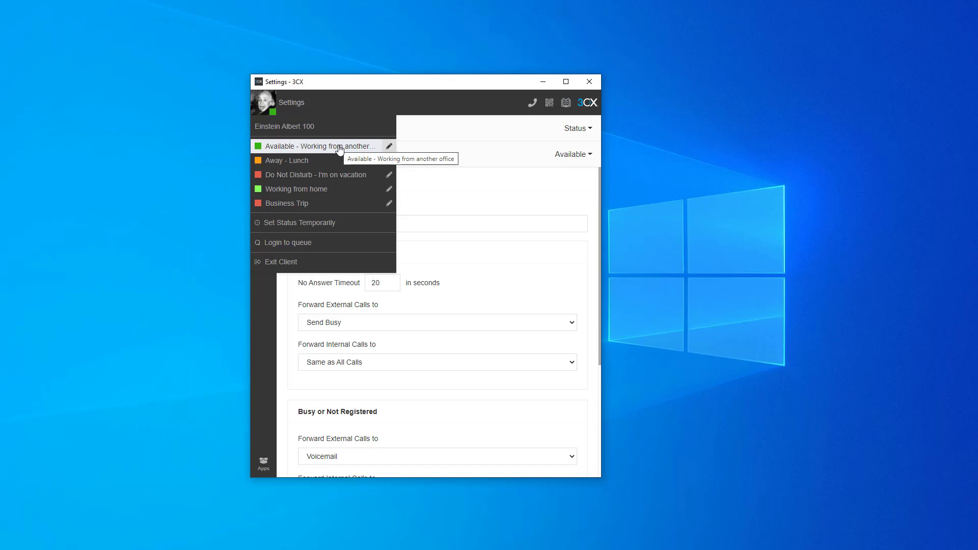
left_click(388, 189)
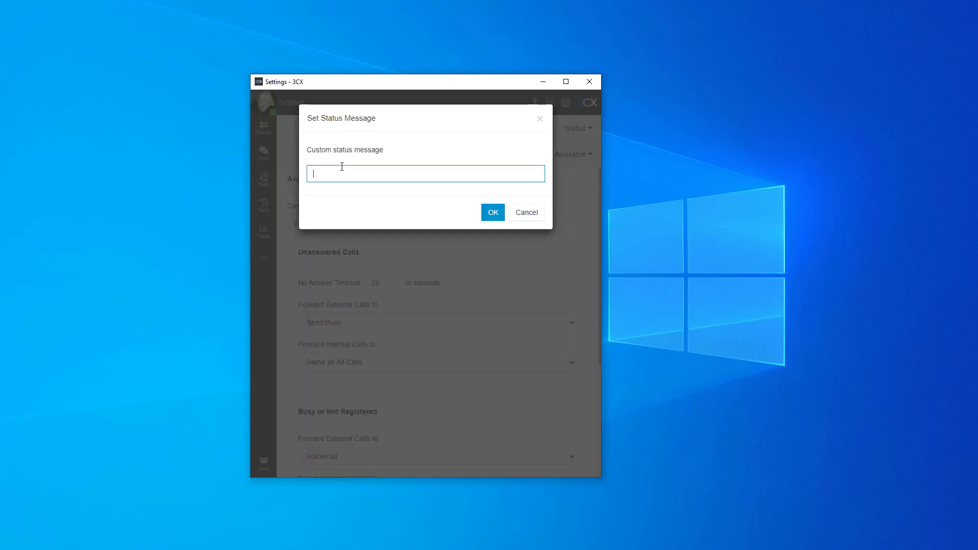
left_click(520, 212)
Step: Set a temporary Away status for 1 hour with the status message Lunch
left_click(266, 105)
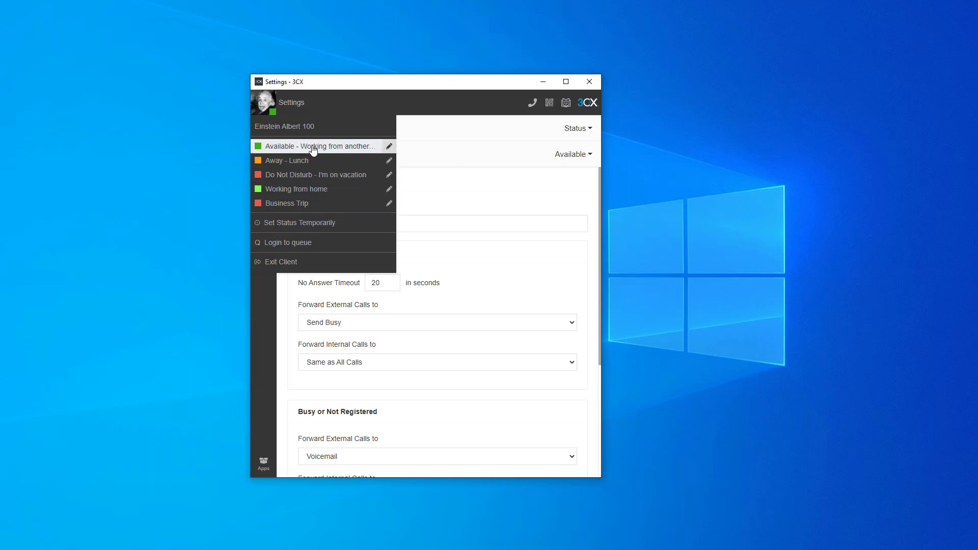
left_click(307, 225)
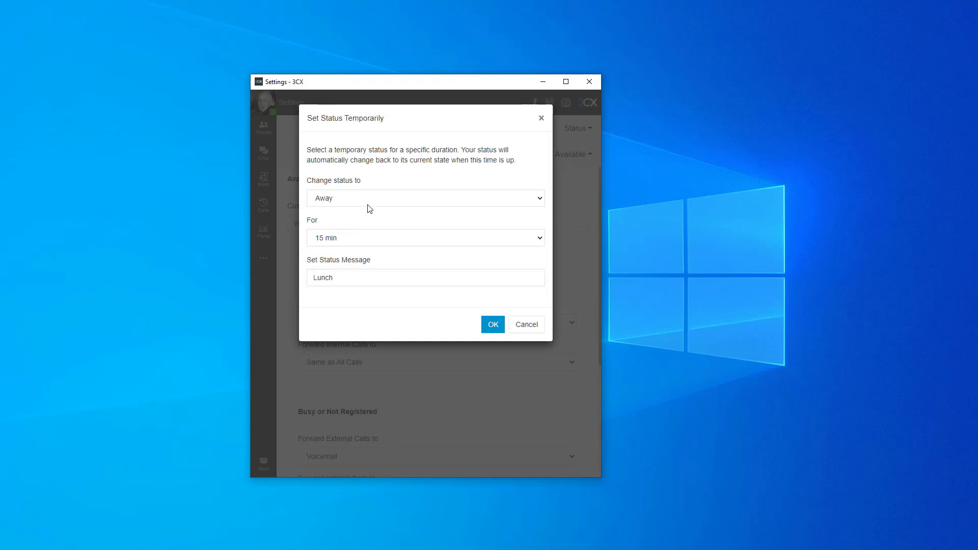
left_click(368, 200)
left_click(368, 209)
left_click(348, 241)
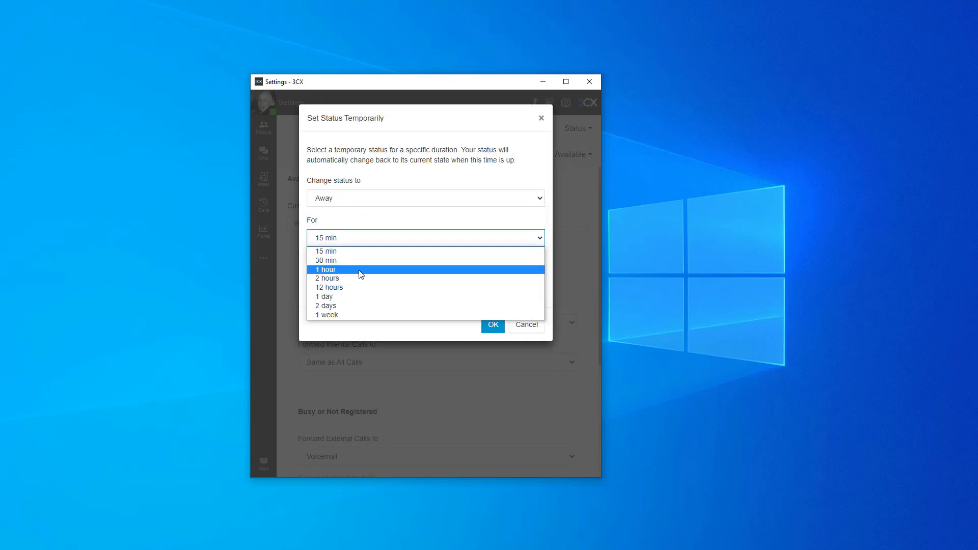
left_click(369, 269)
left_click(375, 281)
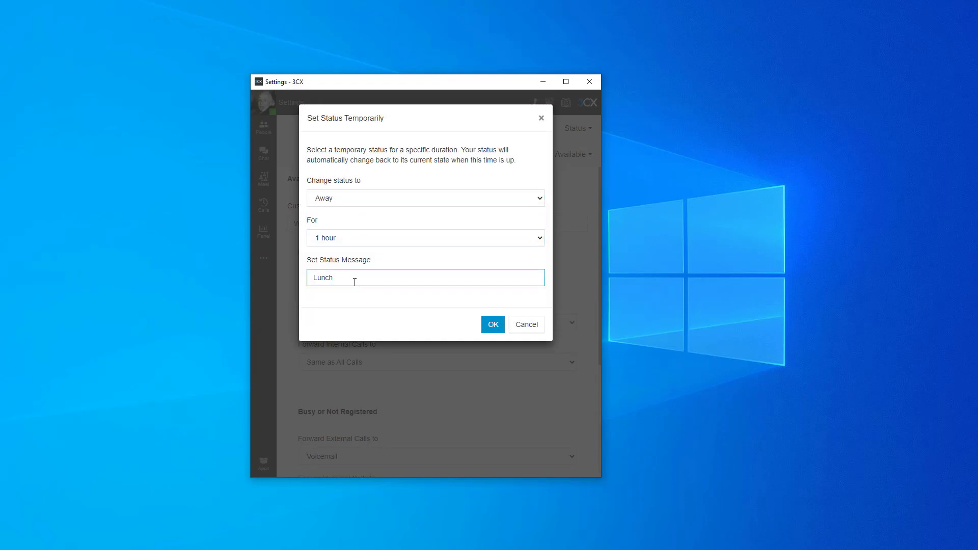
left_click(492, 323)
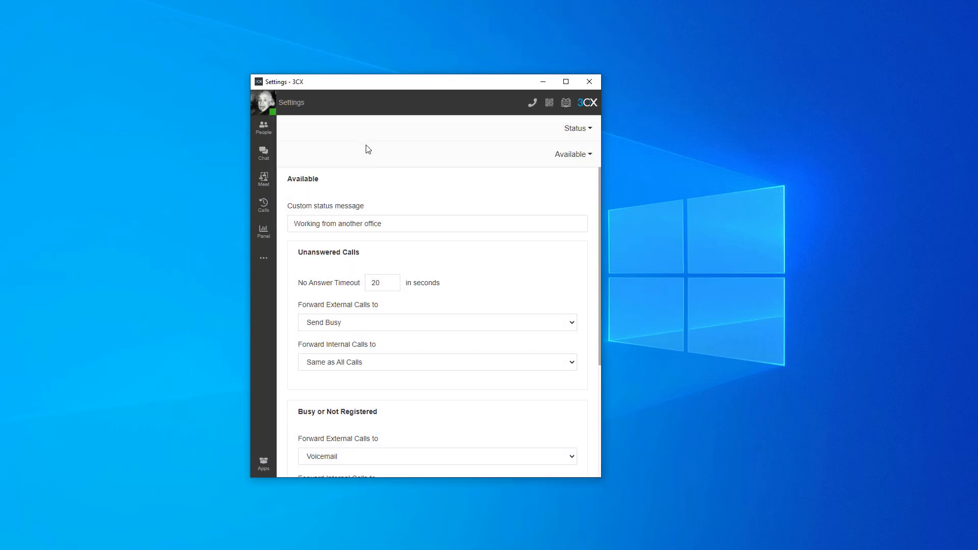
Step: Check the user's status list and switch the current status back to Available
left_click(272, 108)
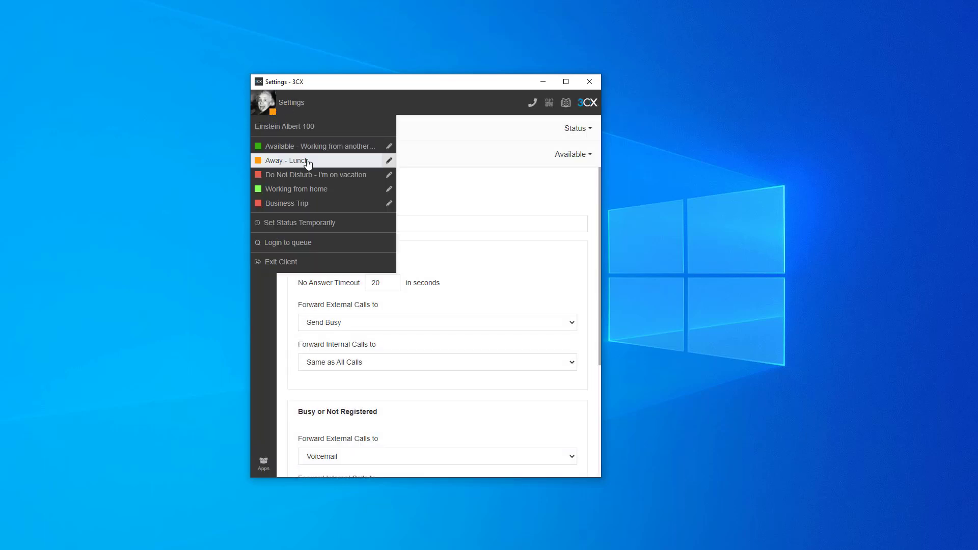
left_click(515, 160)
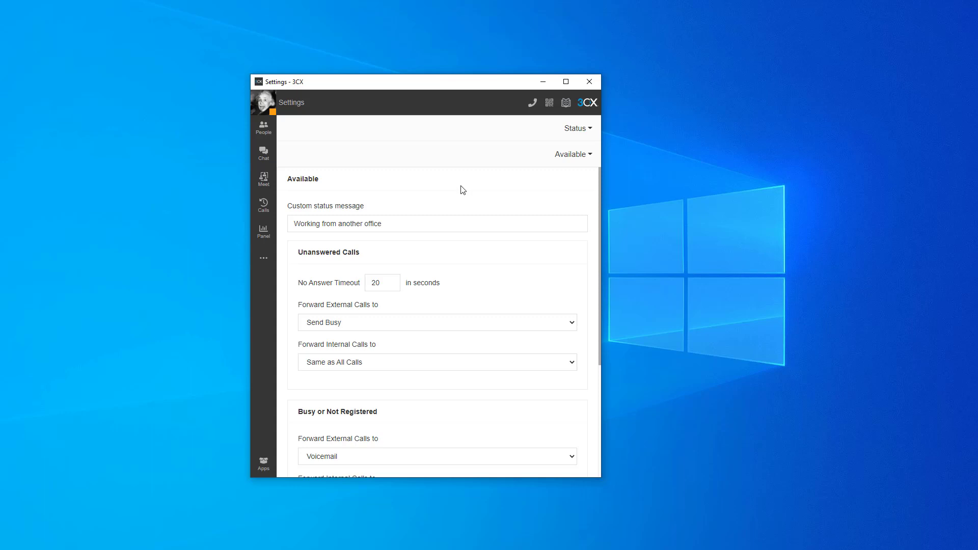
left_click(264, 102)
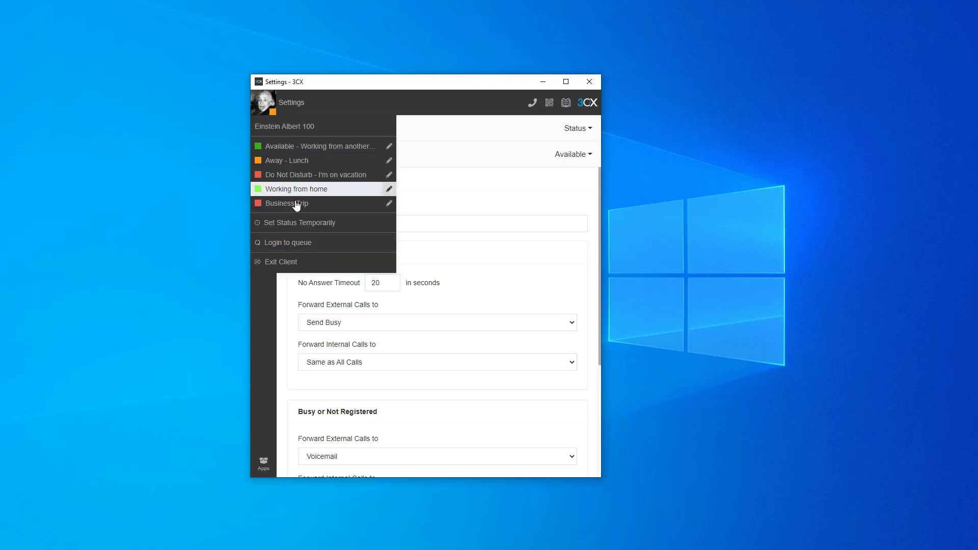
left_click(306, 146)
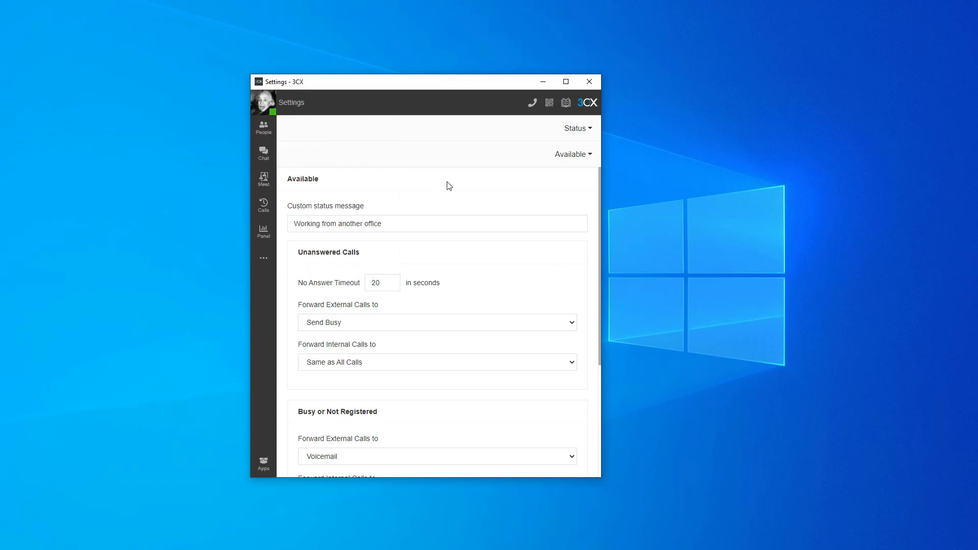